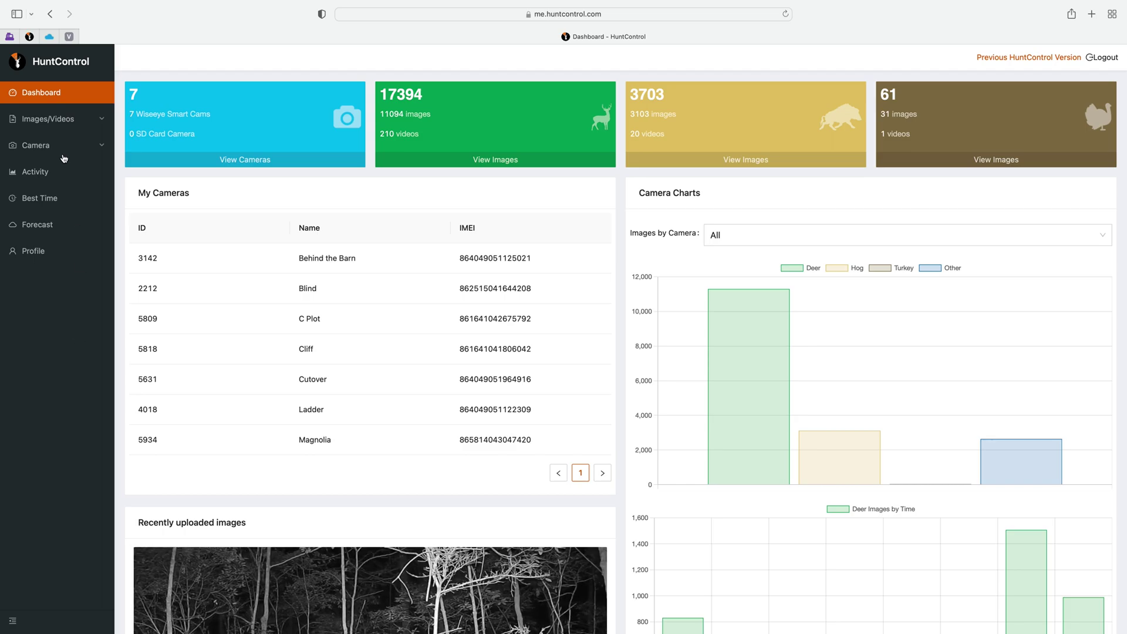
Step: Expand Images/Videos in the sidebar and go to the My Images photo gallery
click(56, 123)
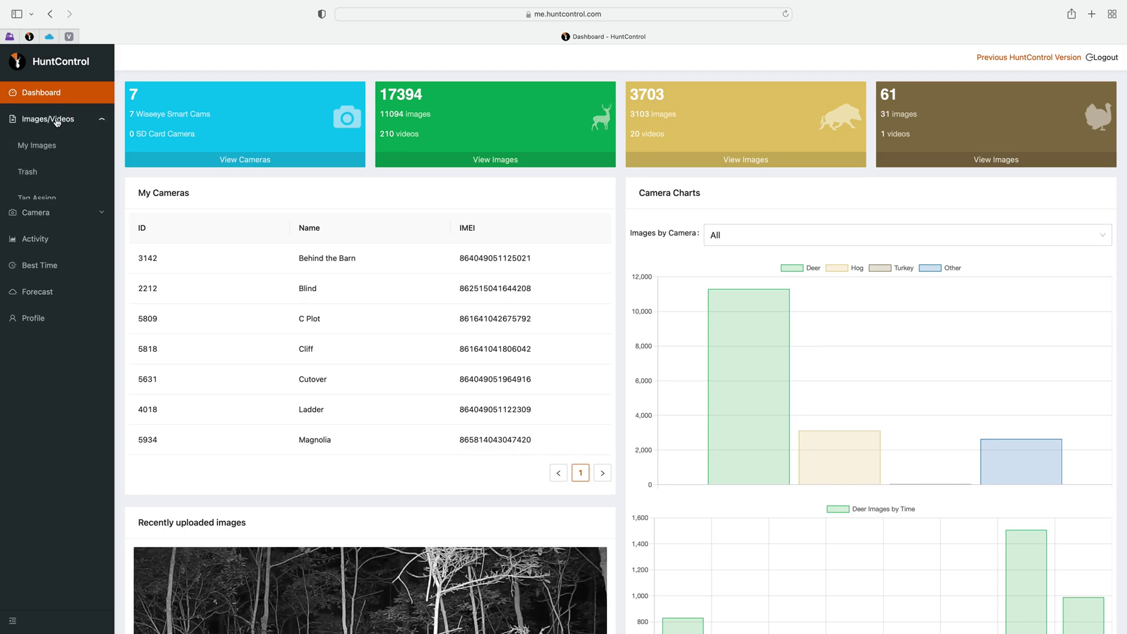
click(46, 150)
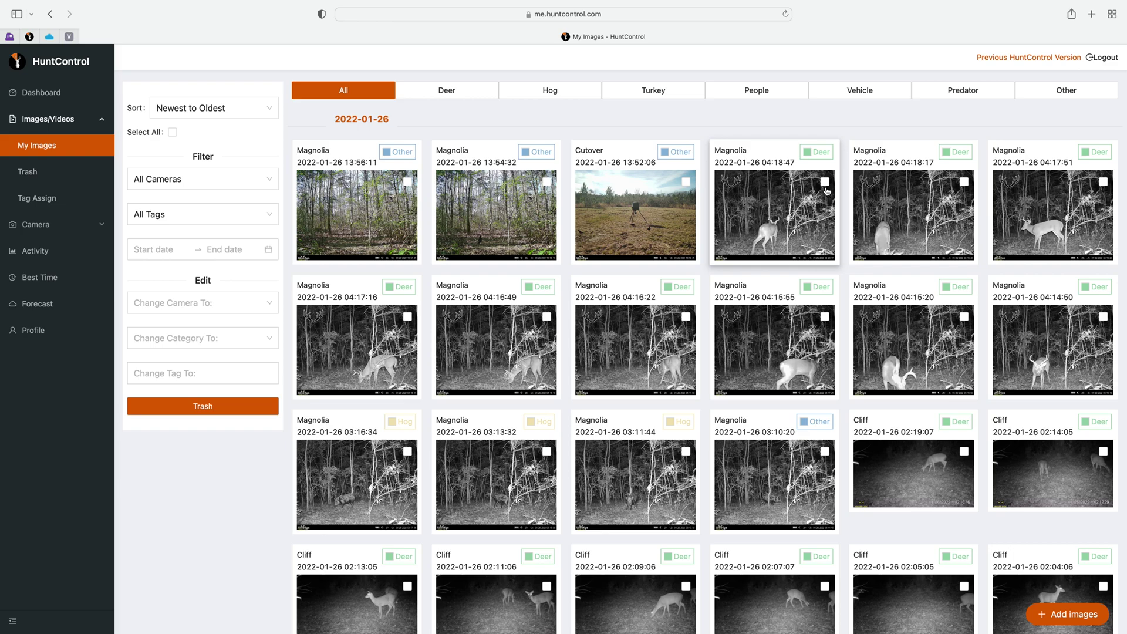
Step: Select the Magnolia deer photos from 04:18:17 through 04:14:50
click(964, 182)
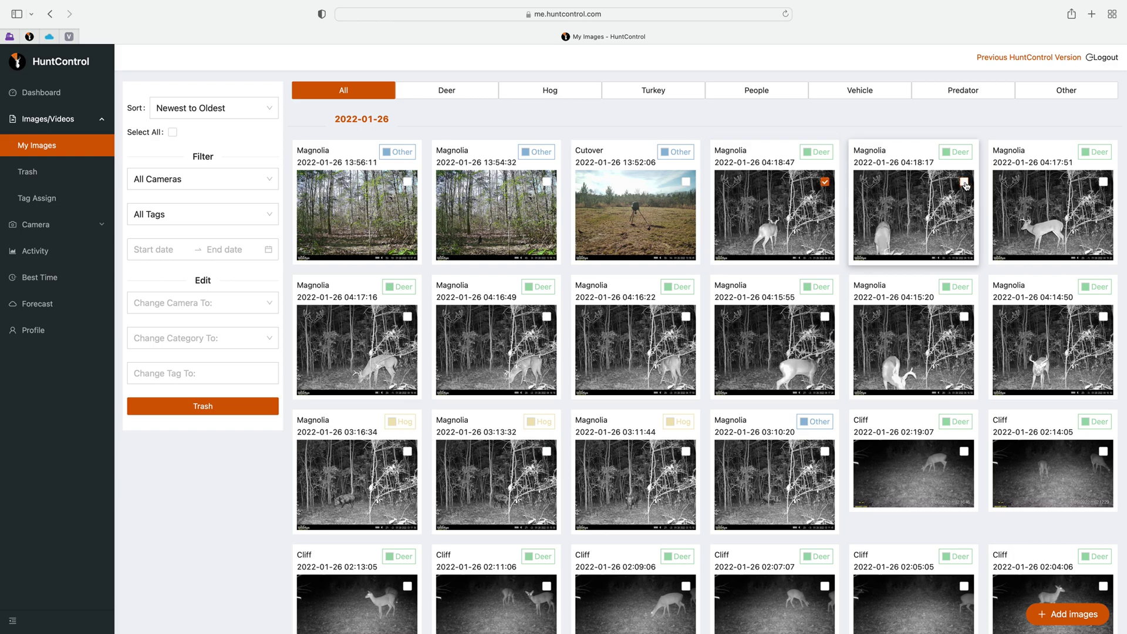
click(1103, 182)
click(408, 317)
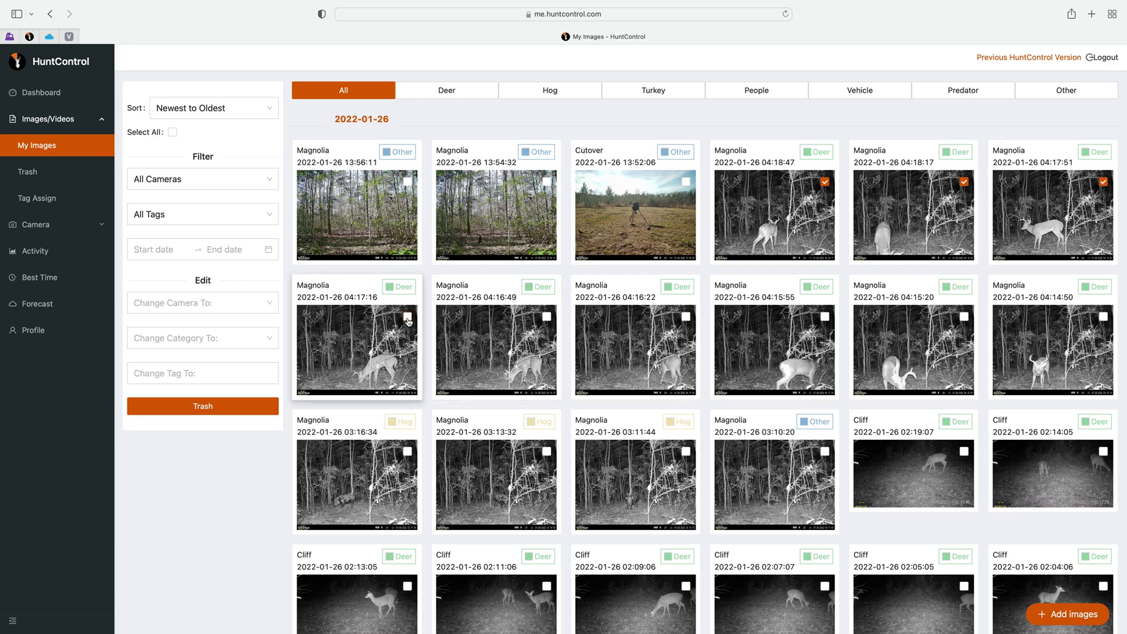
click(547, 316)
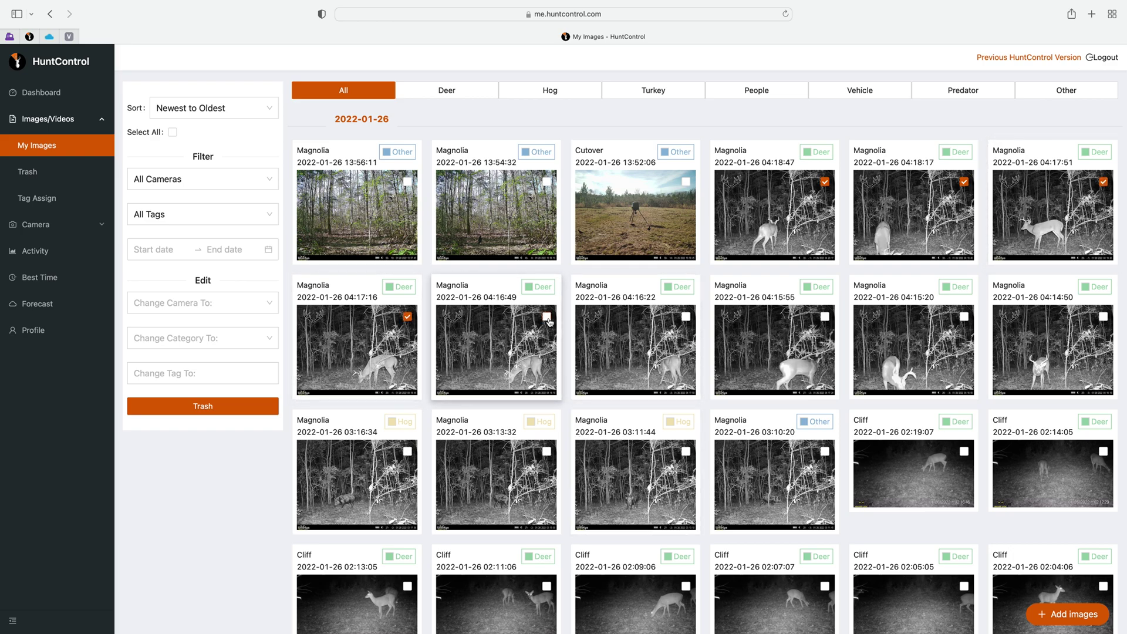
click(686, 317)
click(824, 317)
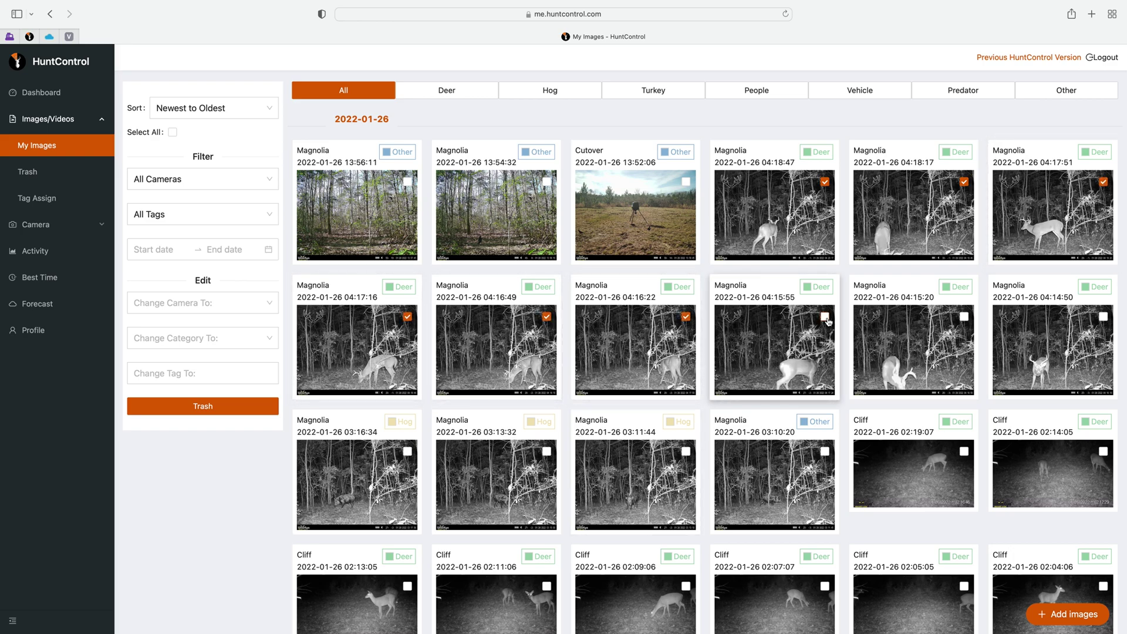
click(964, 318)
click(1103, 316)
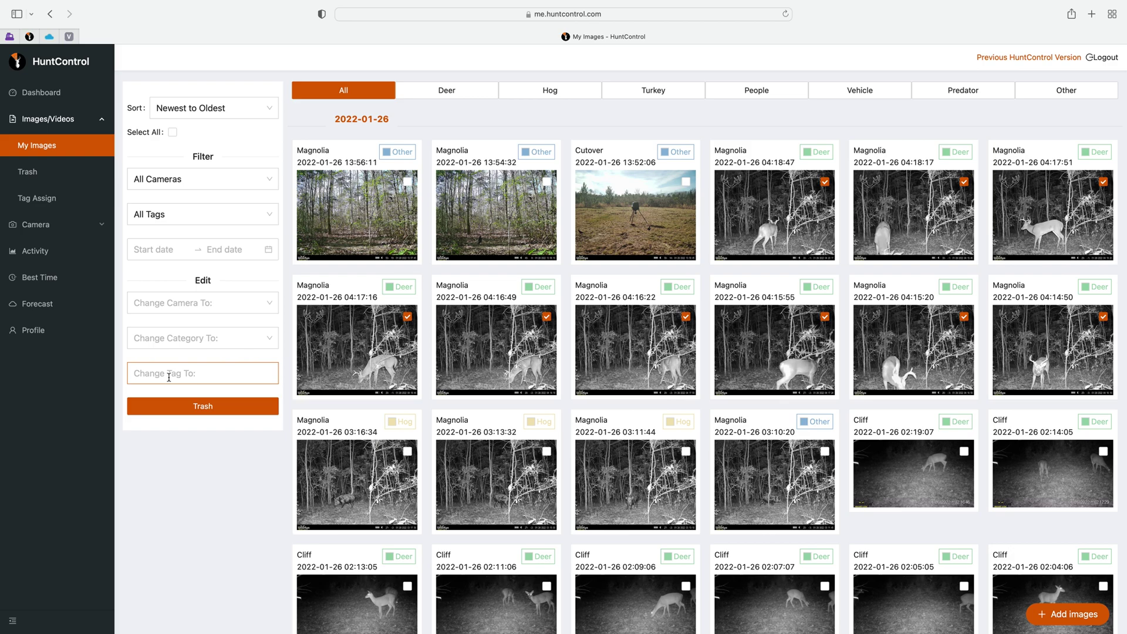
Step: Create a new Young 8 tag in the Deer (Antlered) category and apply it
click(208, 377)
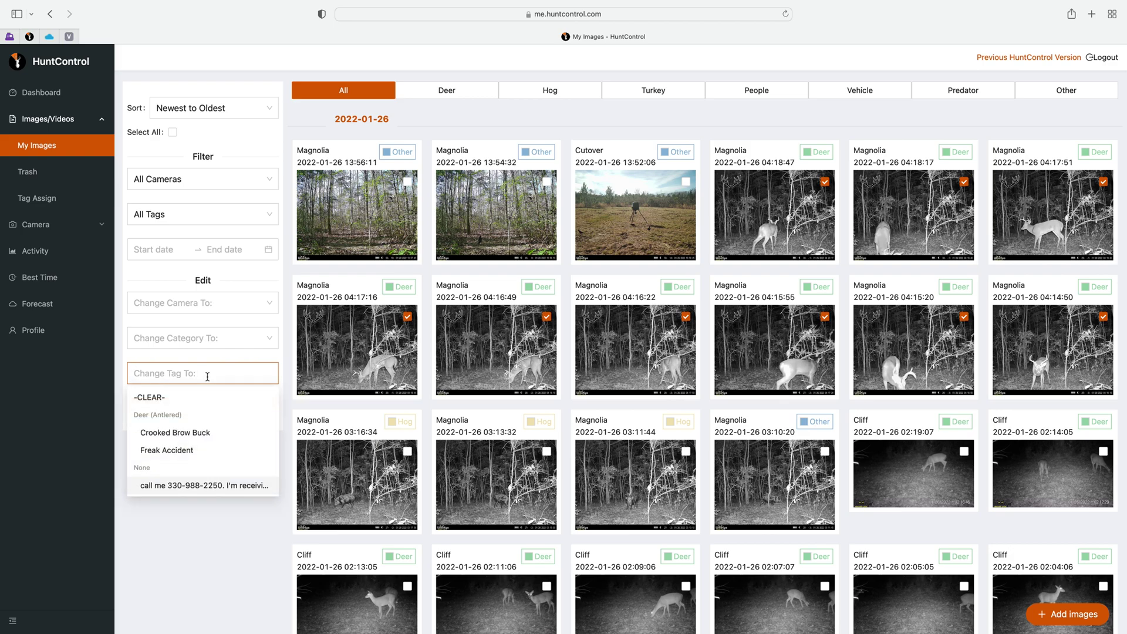
text(Young 8)
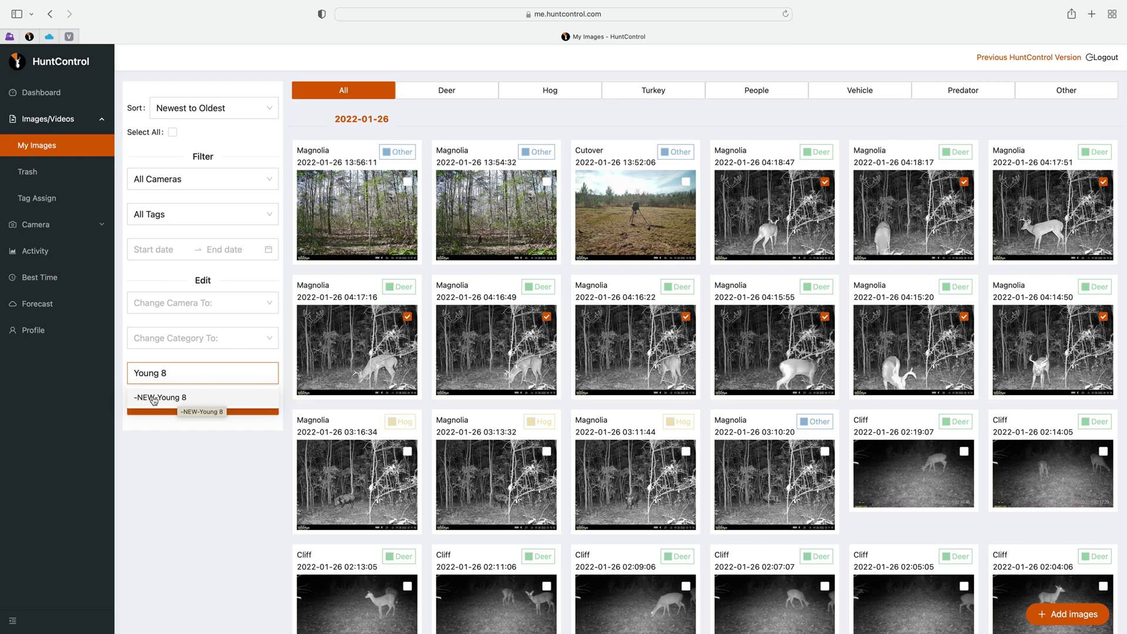
click(175, 399)
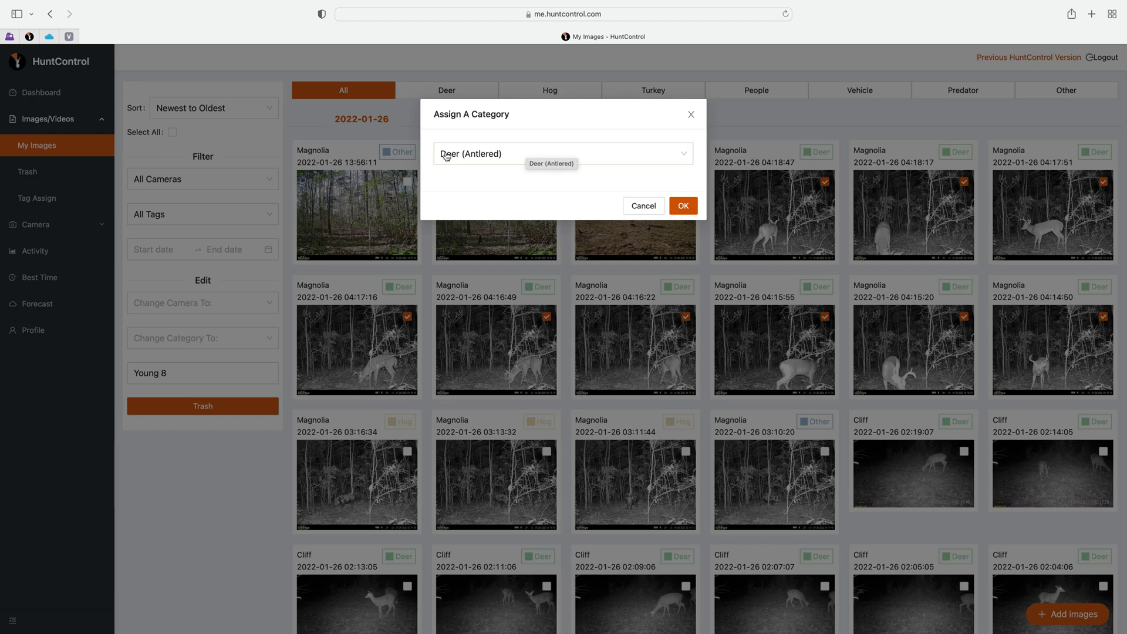
click(684, 207)
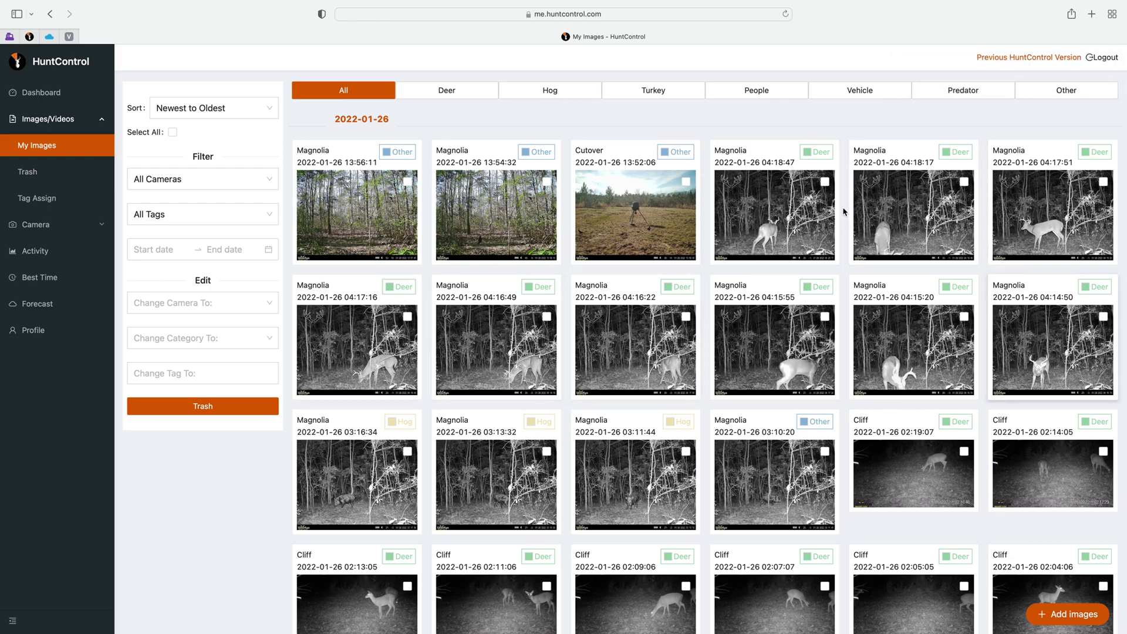
Step: Select the Magnolia deer photos from 04:18:47 to 04:14:50 and apply the Freak Accident tag
click(825, 182)
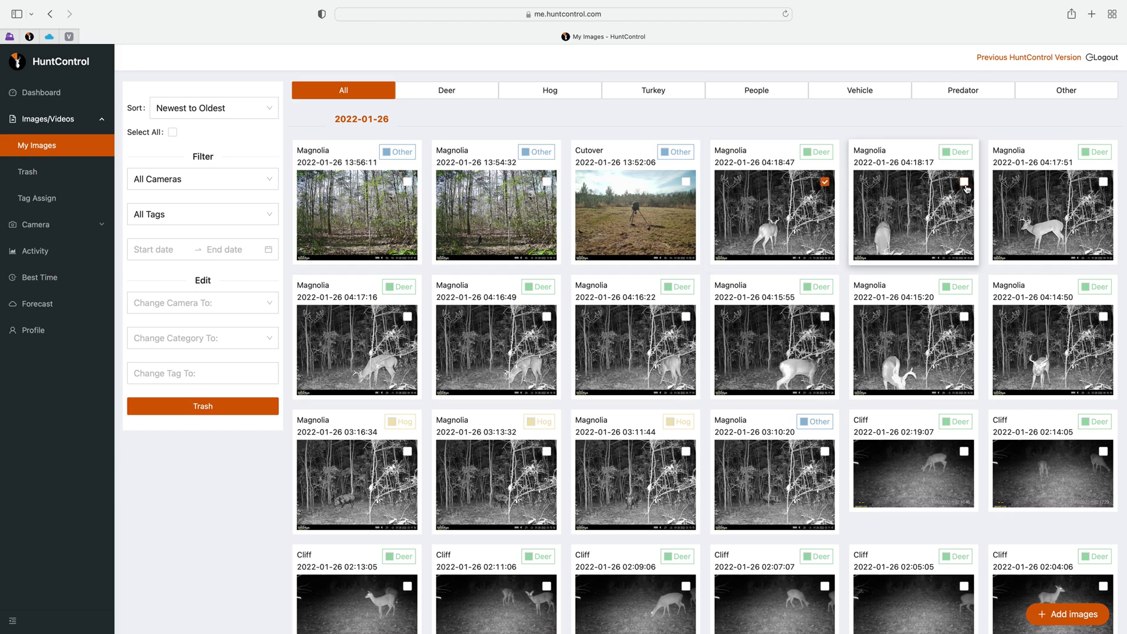
click(964, 181)
click(1103, 181)
click(408, 317)
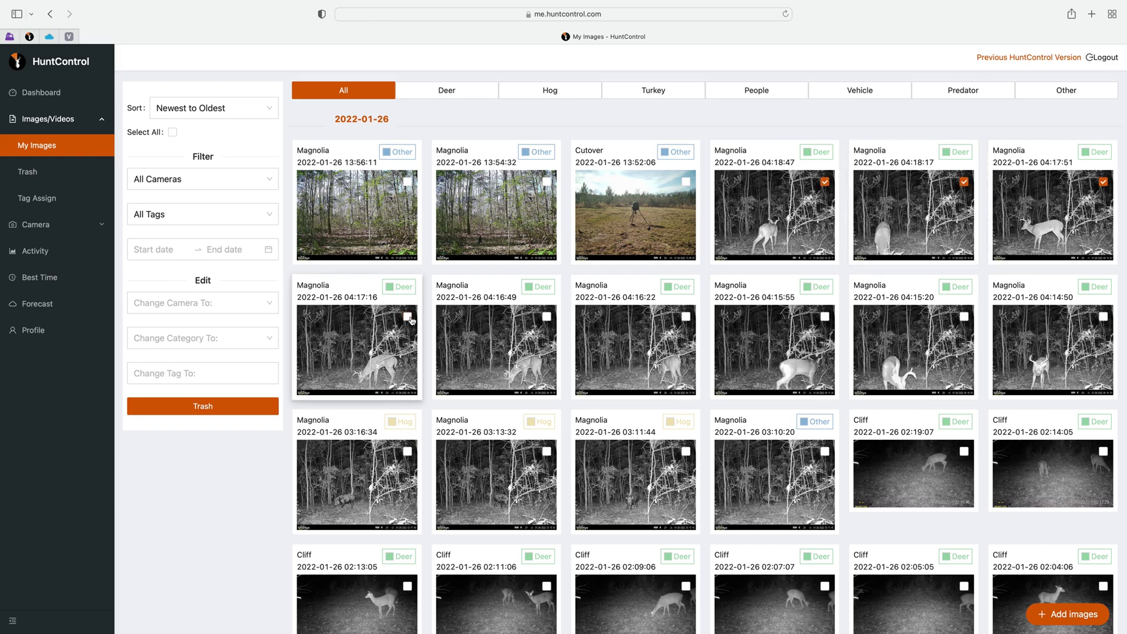
click(685, 316)
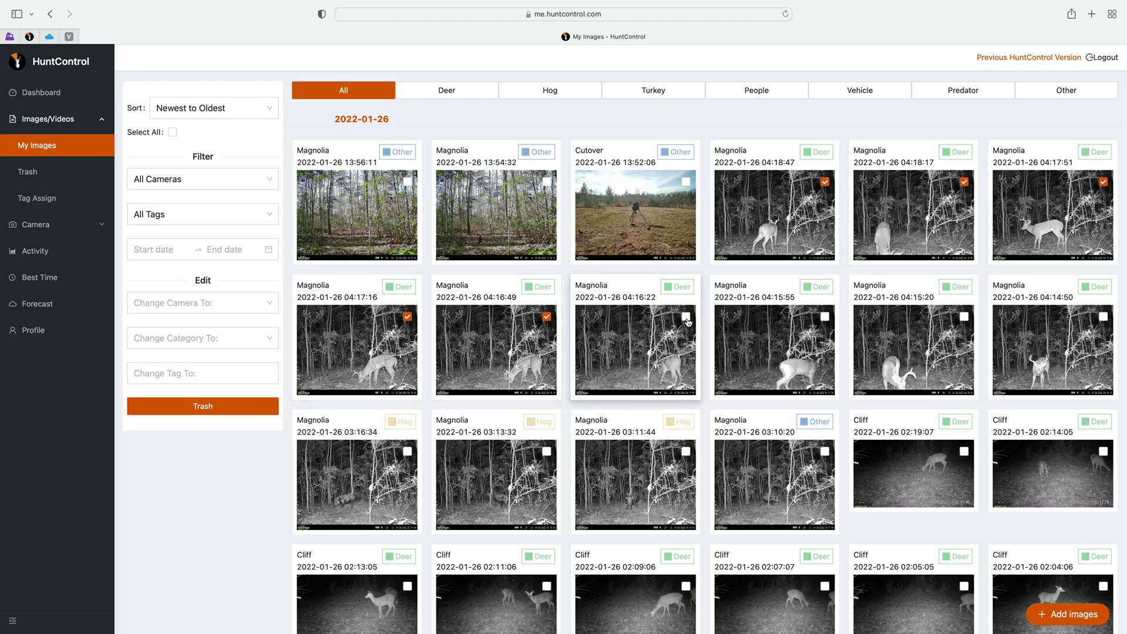
click(824, 316)
click(964, 317)
click(1103, 316)
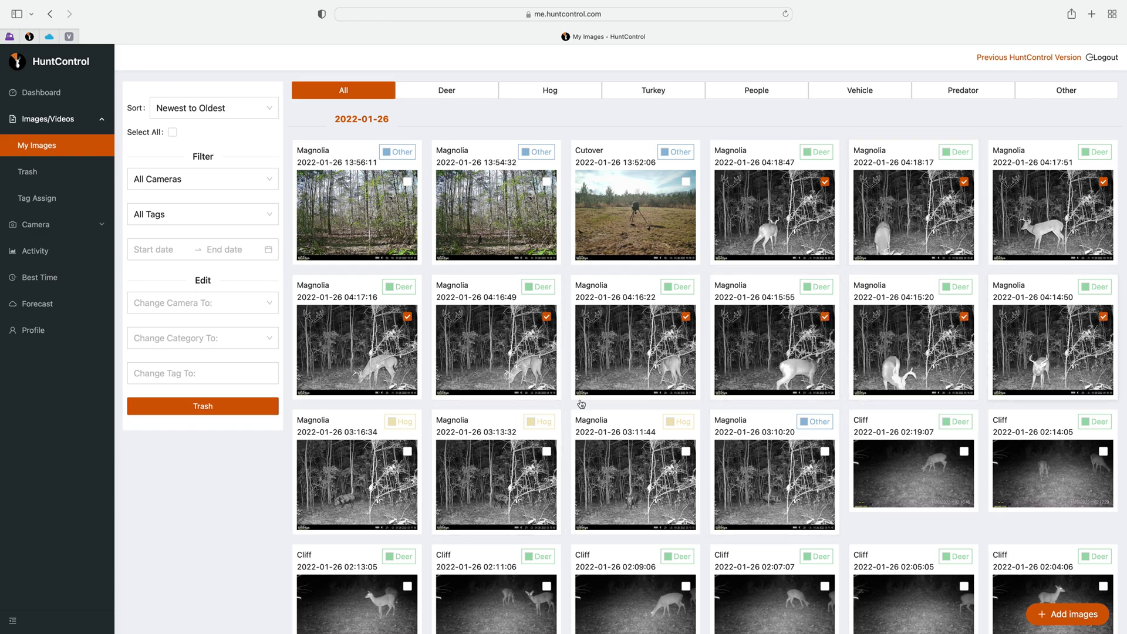
click(199, 375)
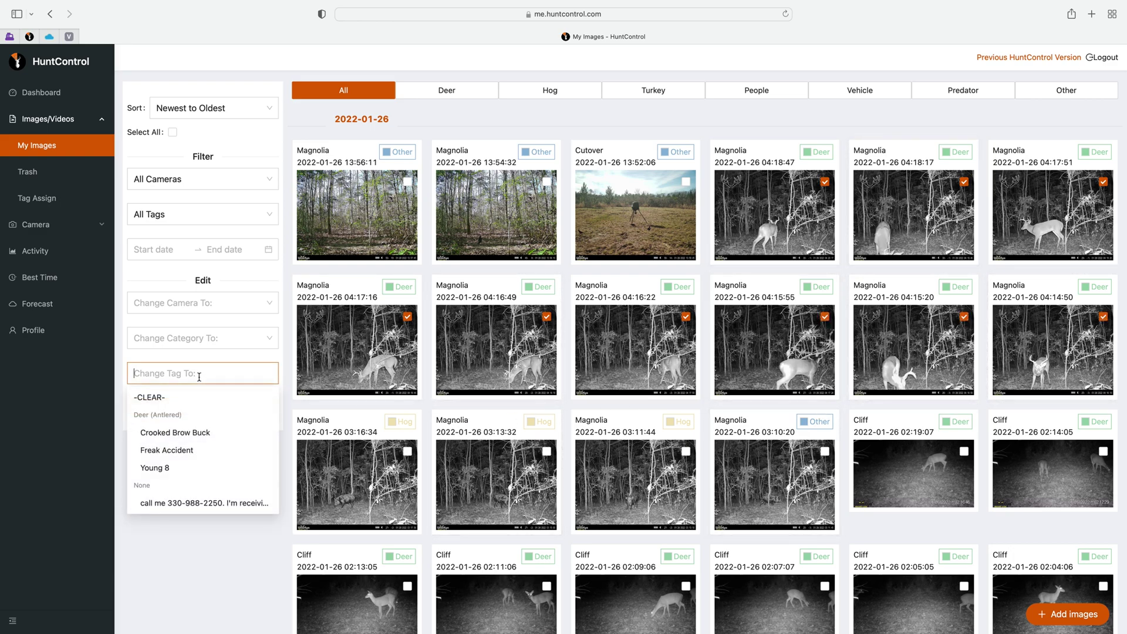
click(164, 451)
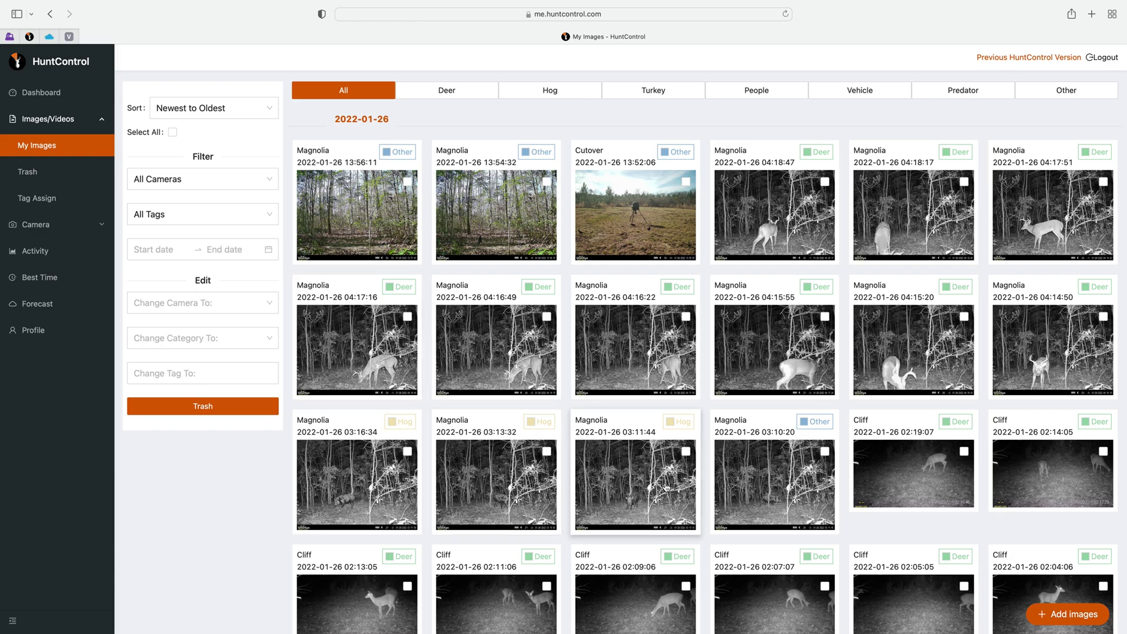
Step: Select the 03:16:34, 03:13:32 and 03:11:44 Magnolia photos and tag them with a new Big Nasty tag under Hog
click(408, 451)
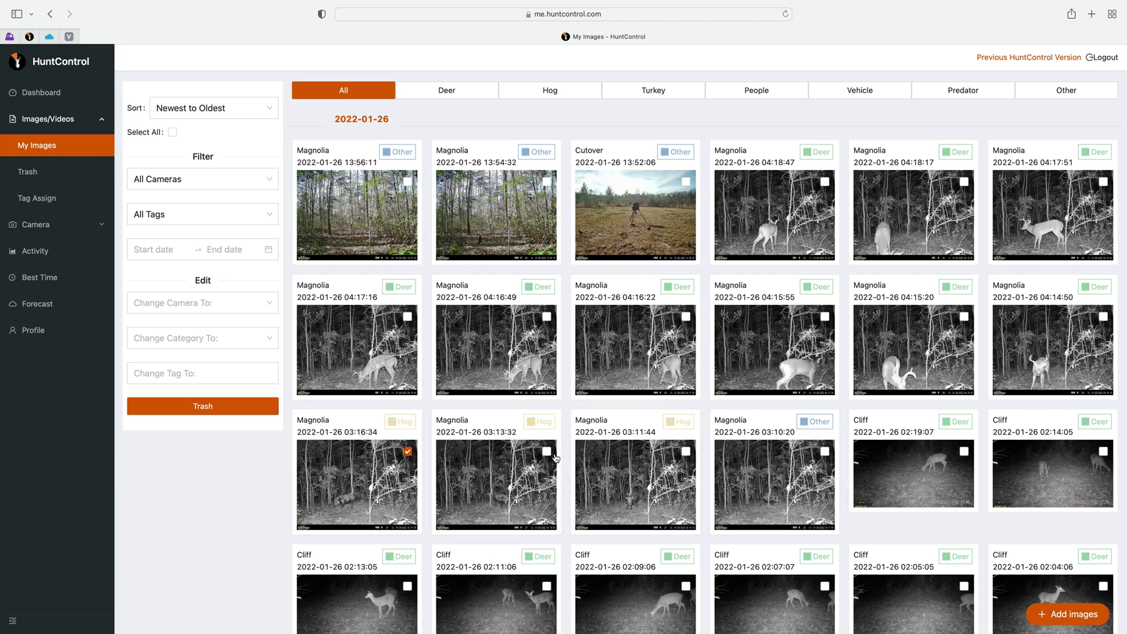
click(546, 451)
click(686, 452)
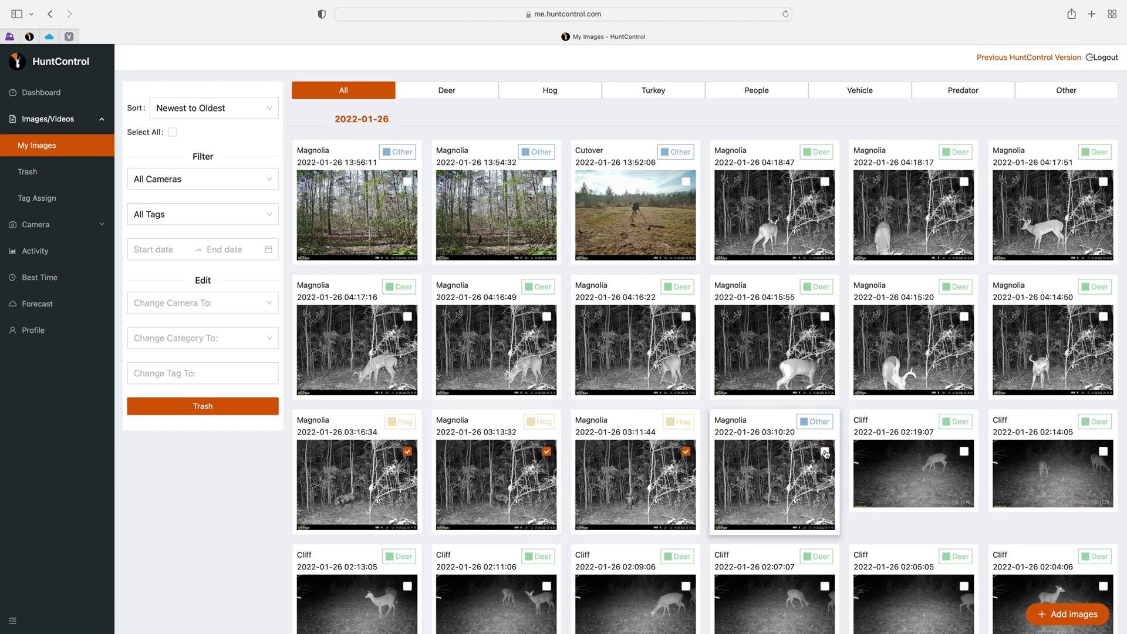
click(201, 376)
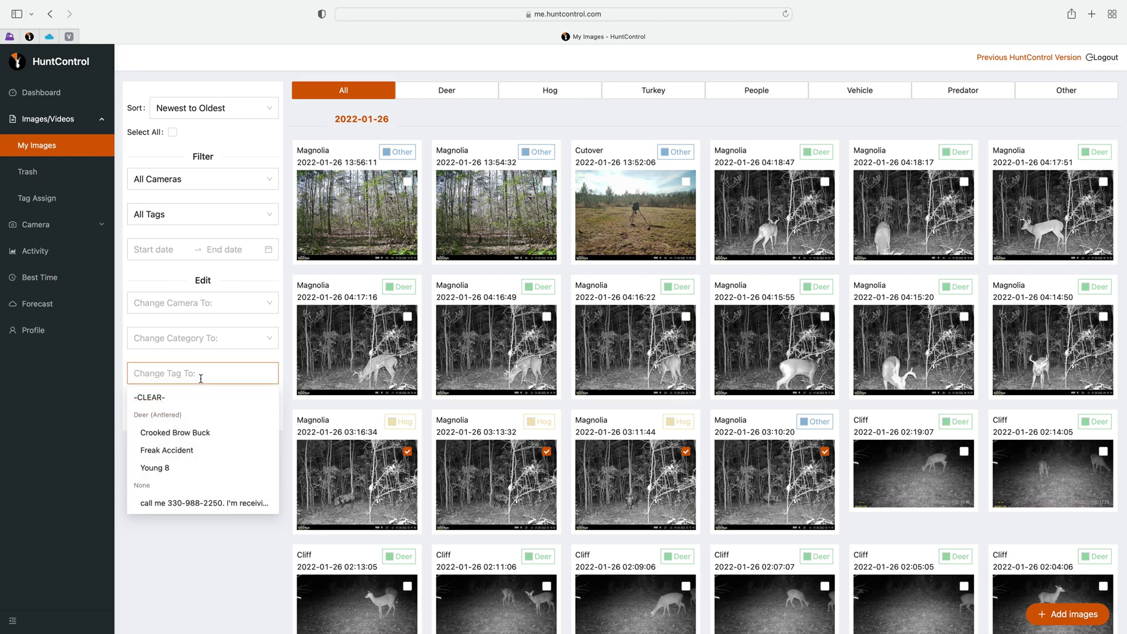
text(Big Nast)
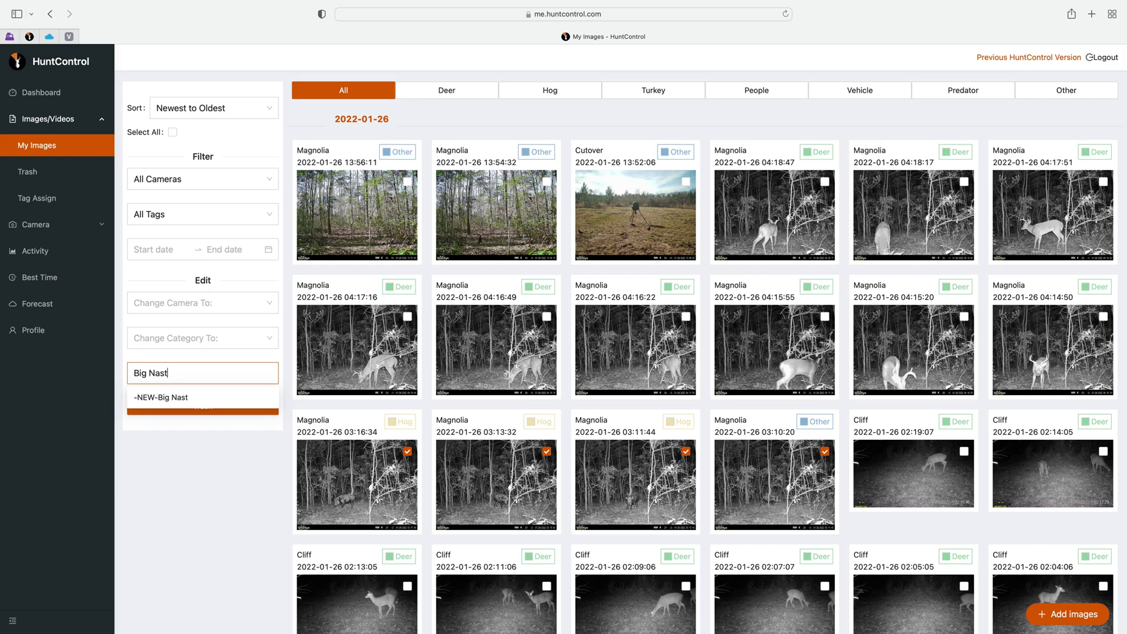
text(y)
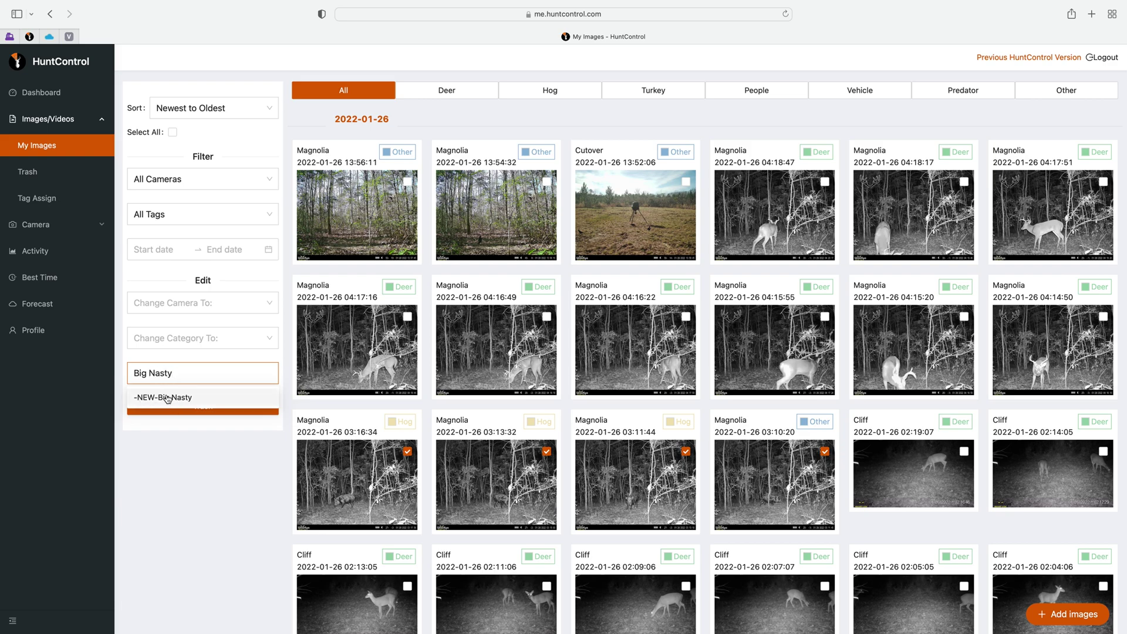
click(167, 398)
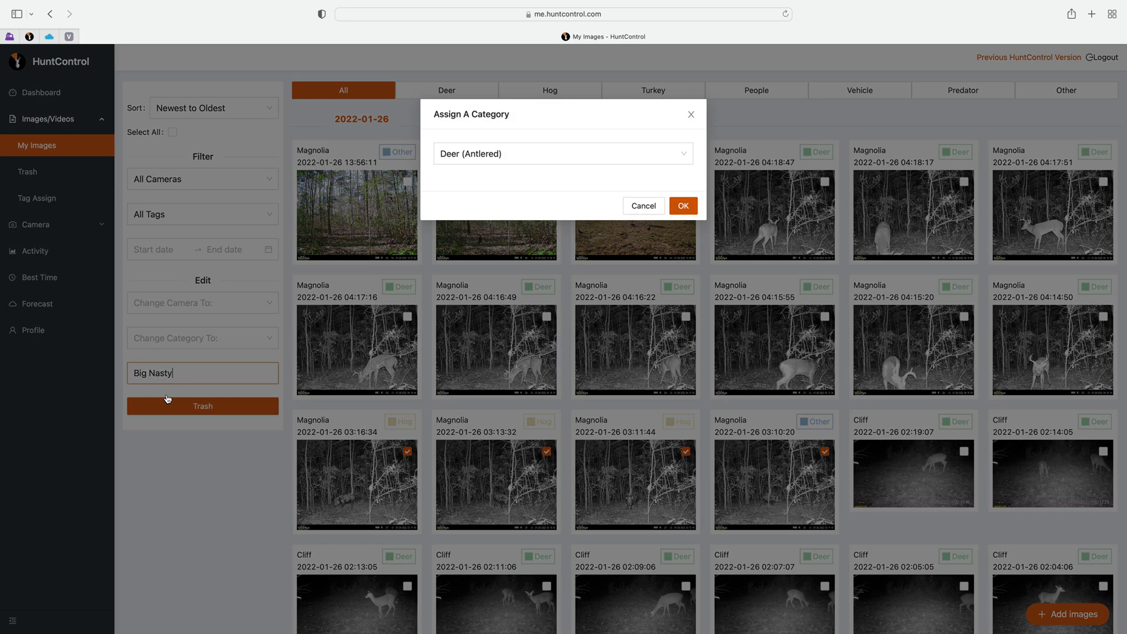
click(481, 159)
click(453, 215)
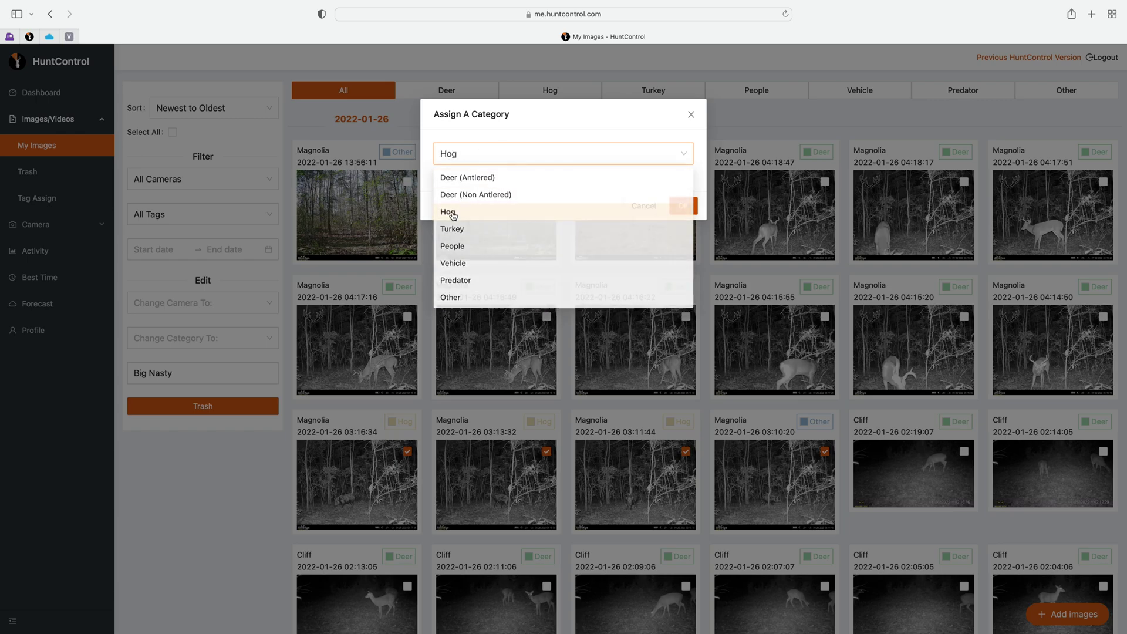
click(676, 206)
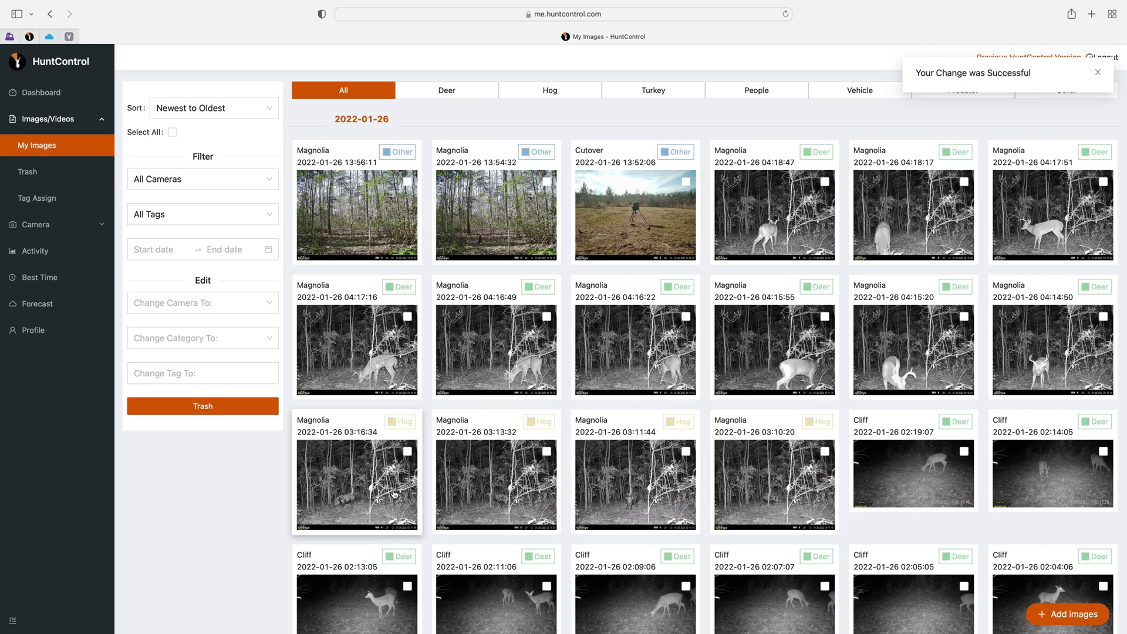
Step: Select the Cutover 2022-01-25 night photos from 23:27:31 down through the remaining hog photos
scroll(796, 495, down, 15)
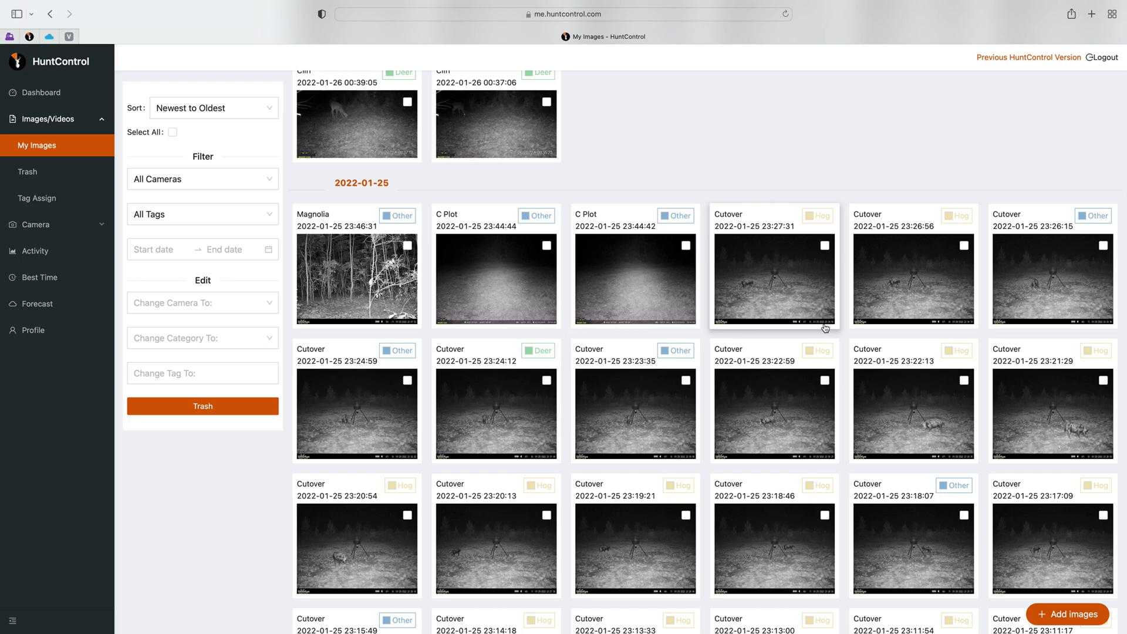
scroll(824, 327, down, 2)
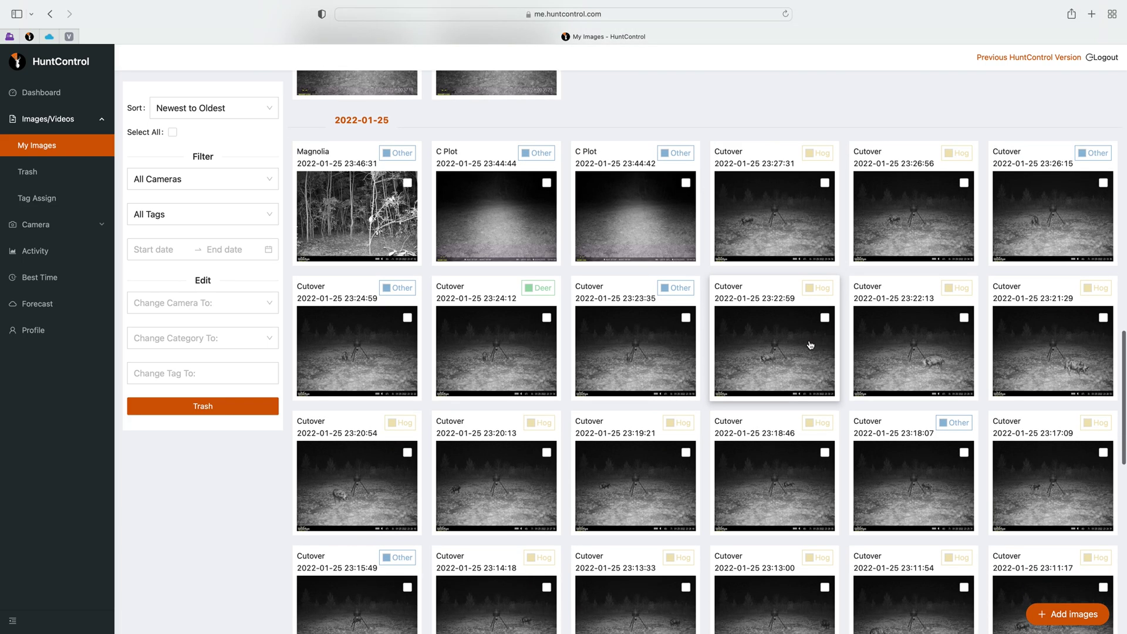
click(825, 183)
click(964, 182)
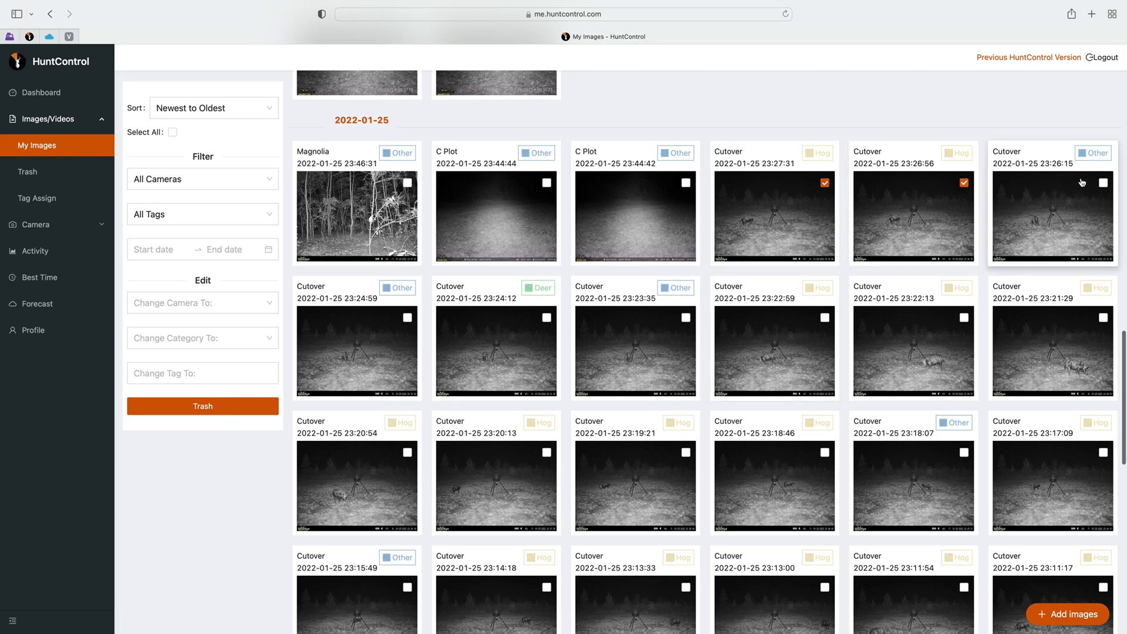
click(1103, 183)
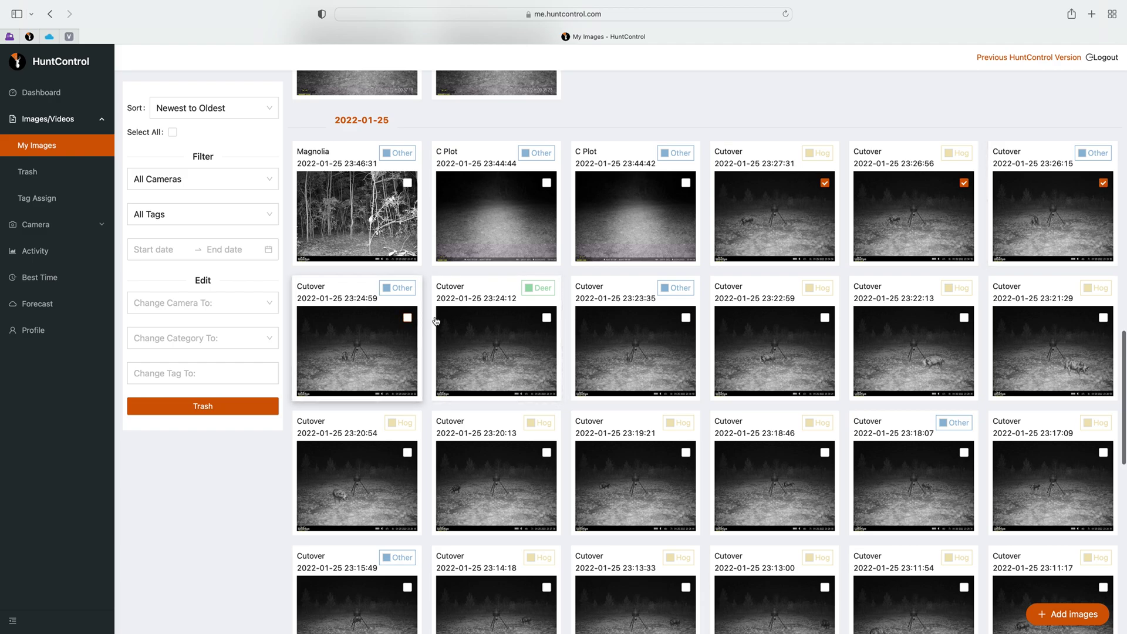
click(408, 317)
click(546, 317)
click(686, 317)
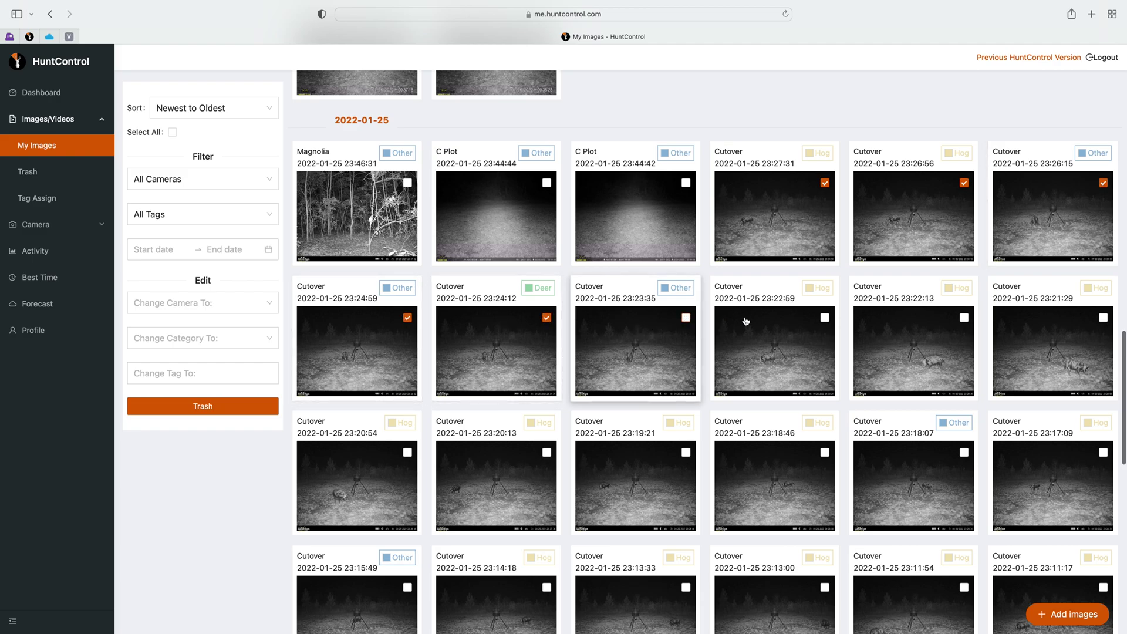
click(825, 317)
click(963, 317)
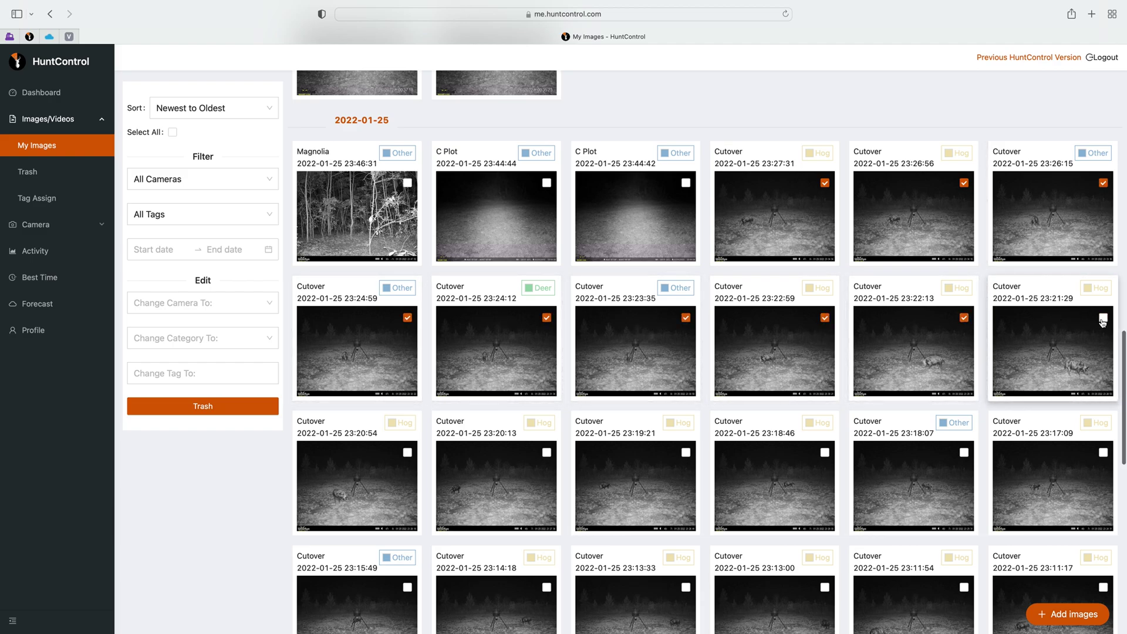
shift+click(1103, 452)
scroll(1051, 411, down, 5)
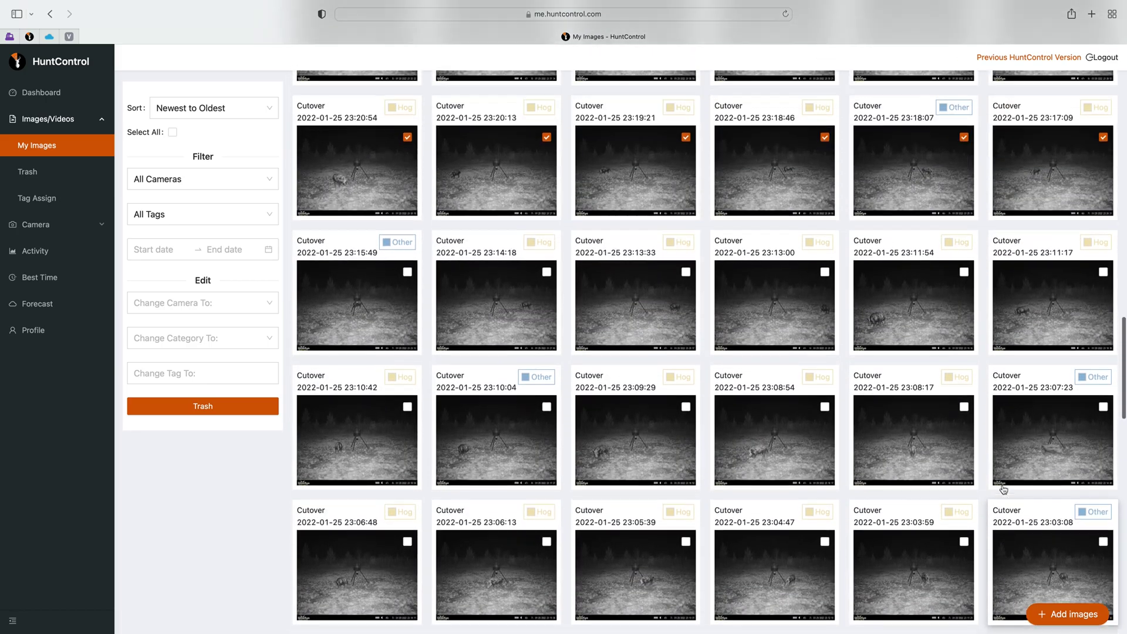
scroll(1003, 489, up, 5)
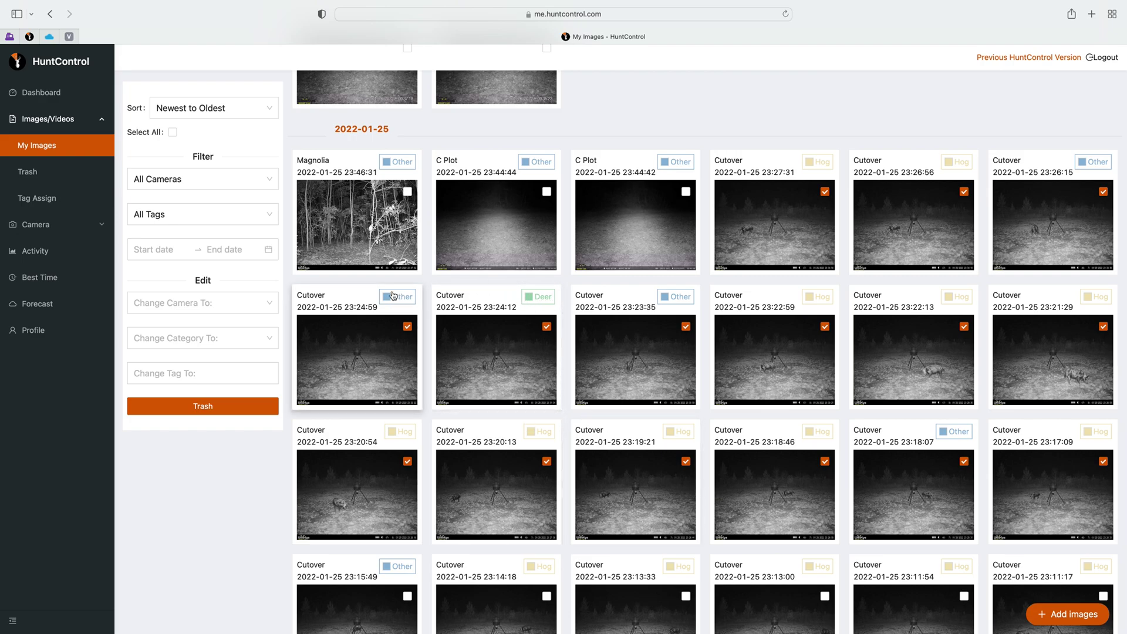
Step: Apply the Big Nasty tag to the selected Cutover photos
click(184, 371)
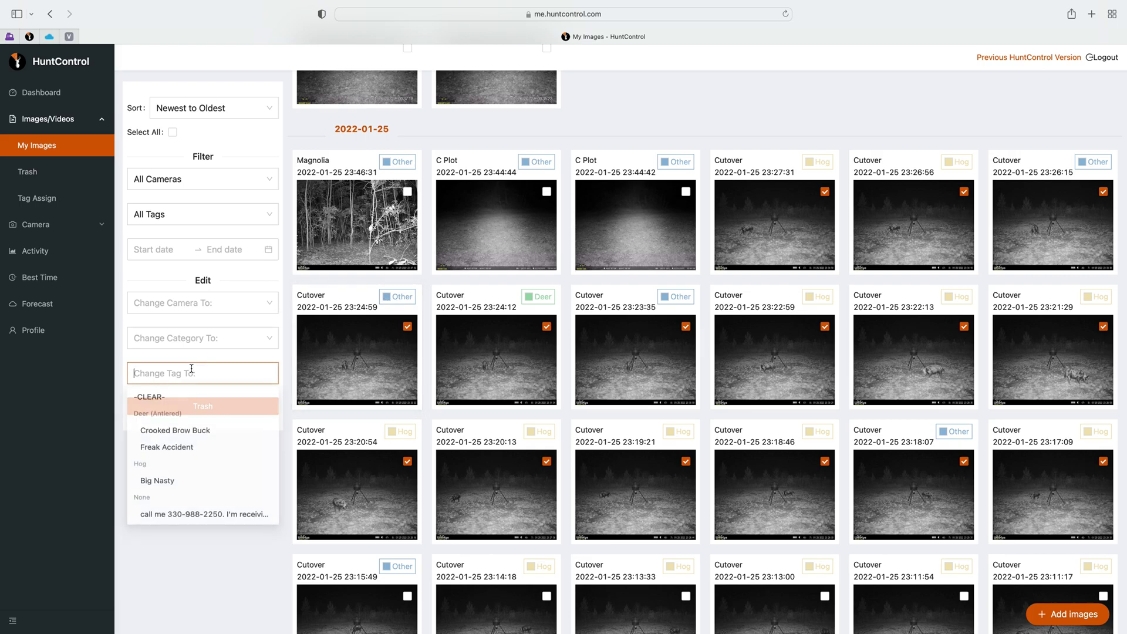
click(158, 486)
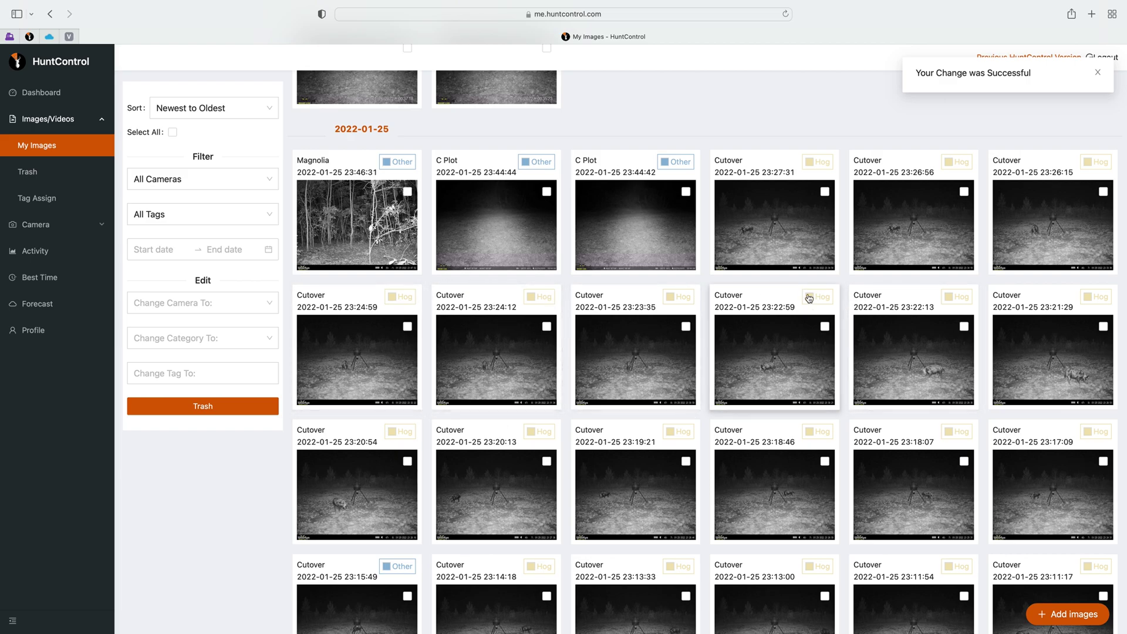
scroll(834, 311, down, 1)
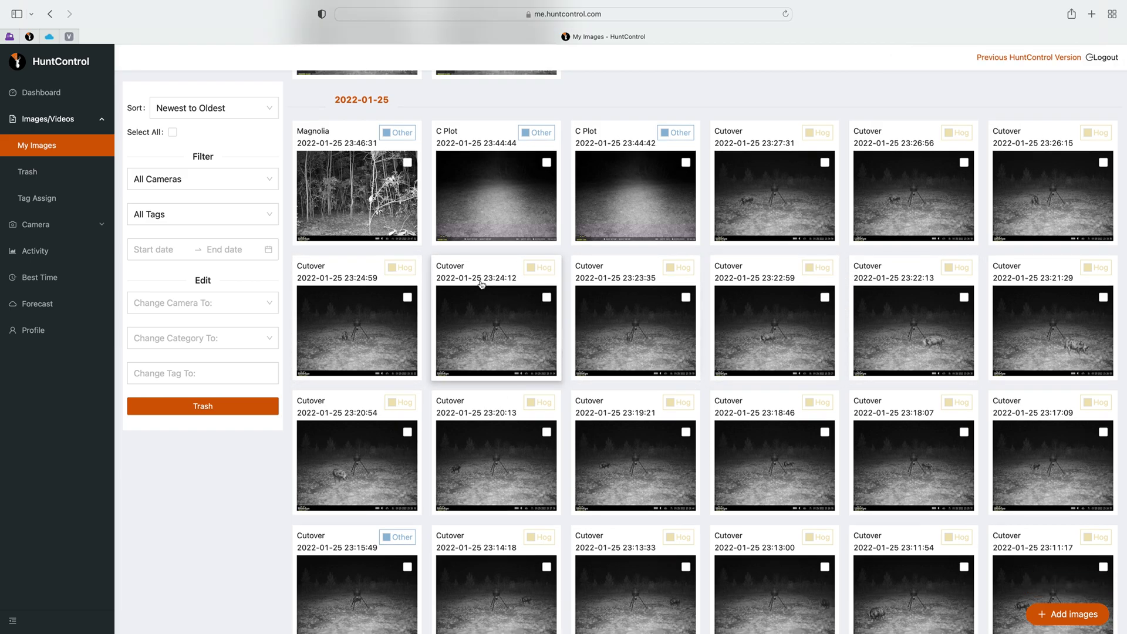
Step: In Tag Assign, move Big Nasty from Hog to the Turkey category and save Turkey
click(30, 201)
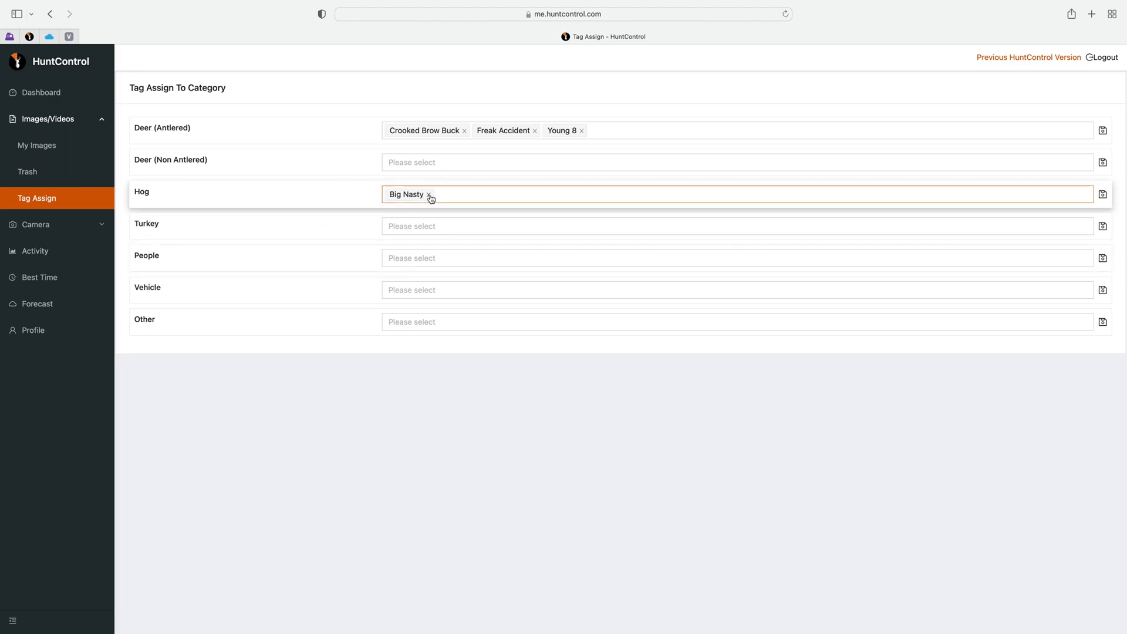
click(429, 196)
click(398, 228)
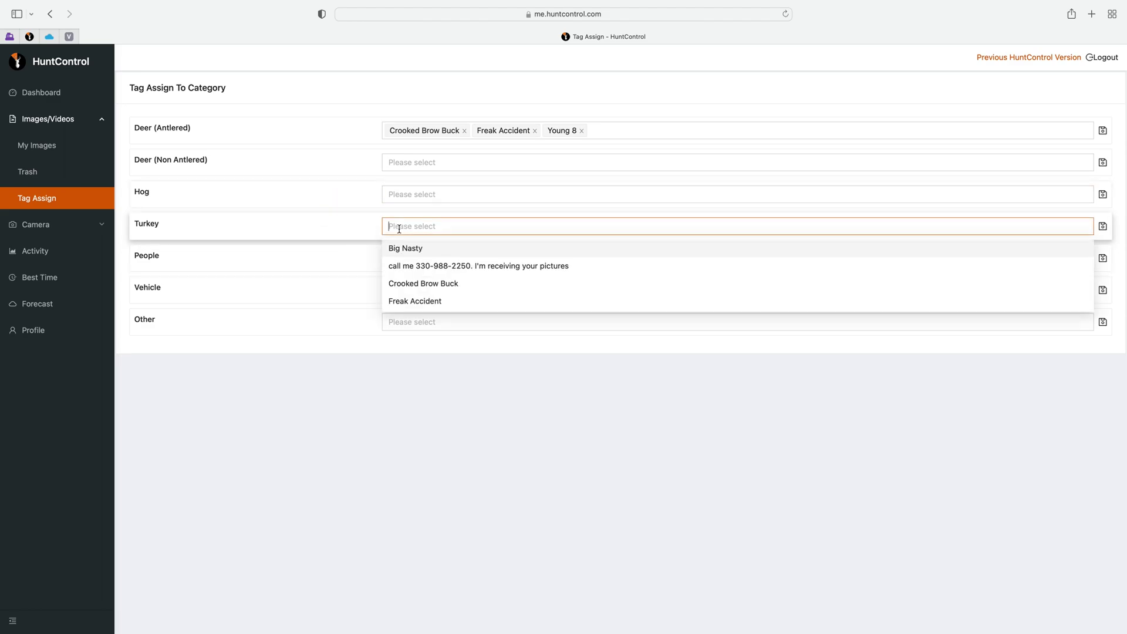
click(405, 249)
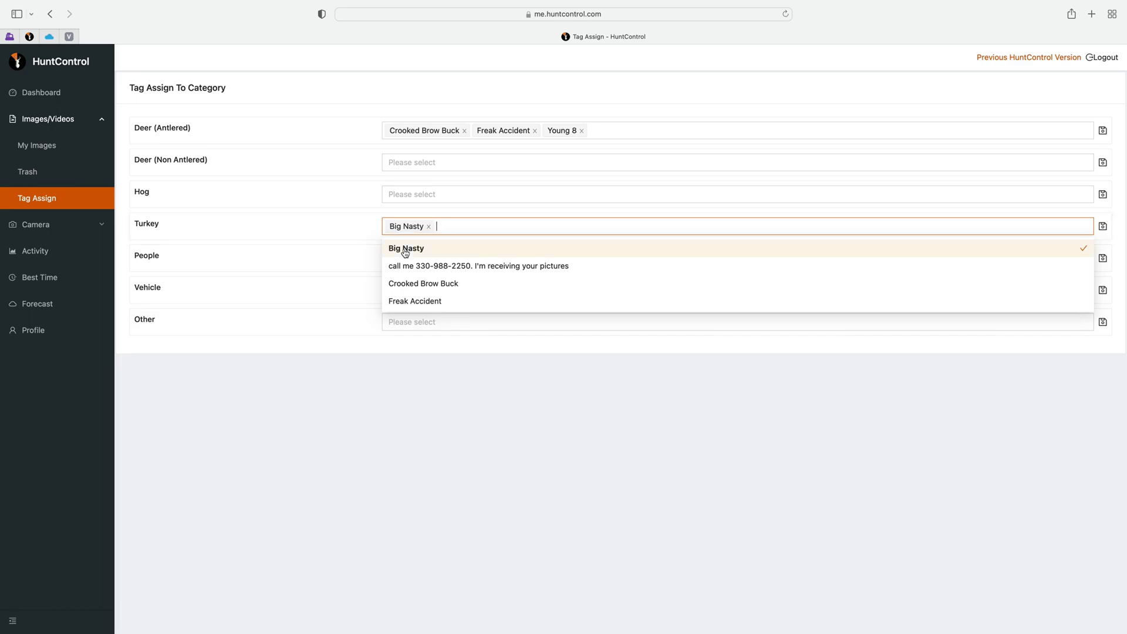
click(501, 392)
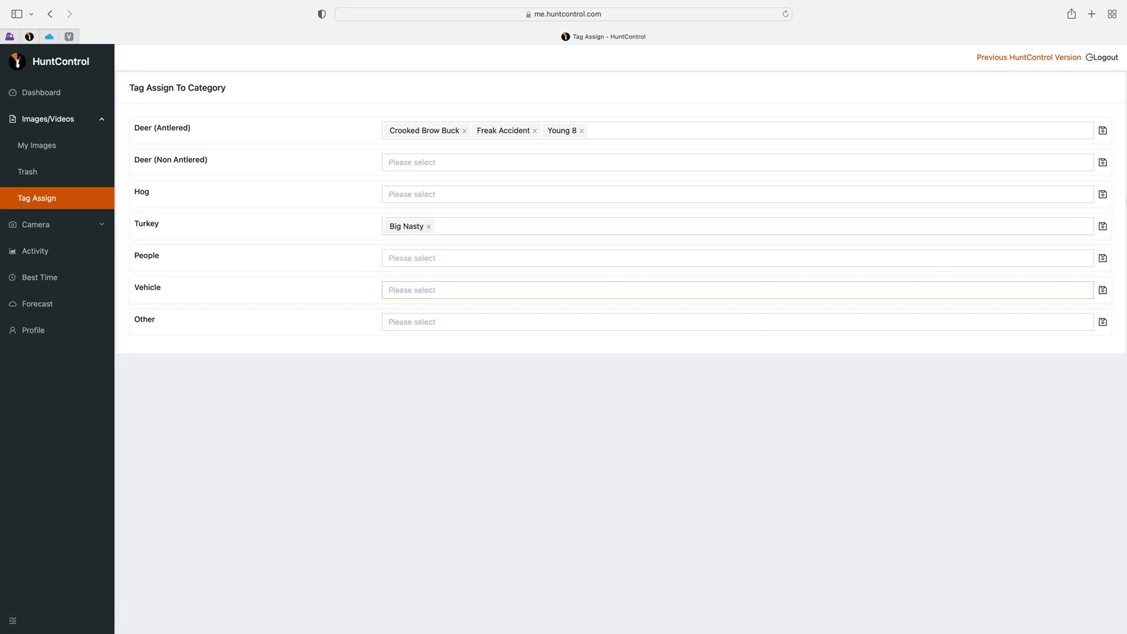
click(1102, 225)
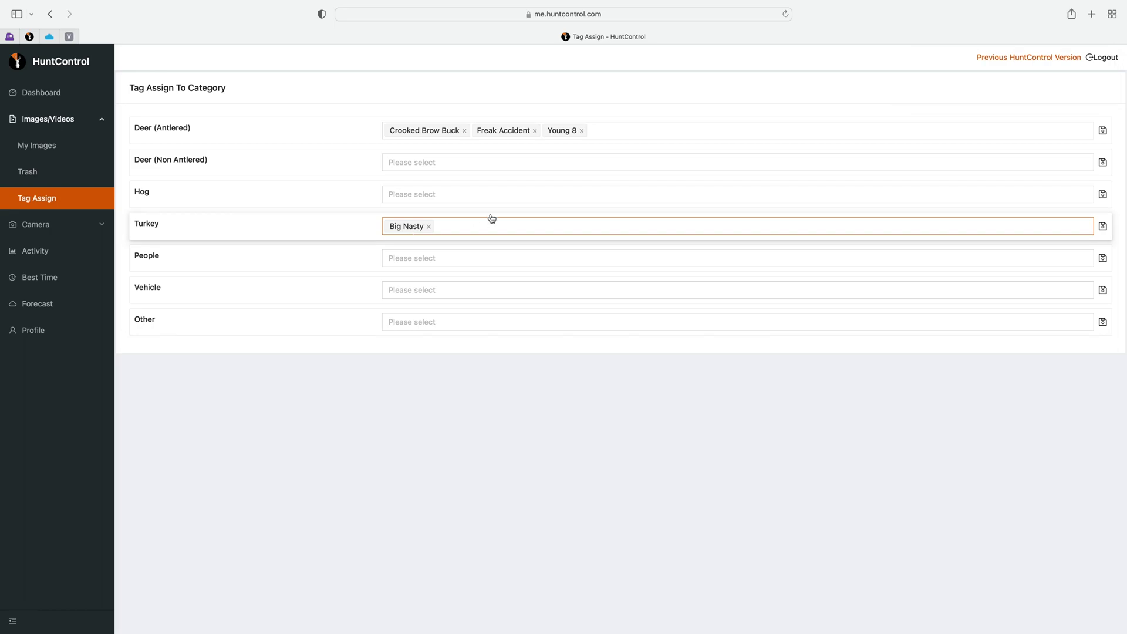
Step: Move Big Nasty back from Turkey to Hog and save the Hog category
click(428, 227)
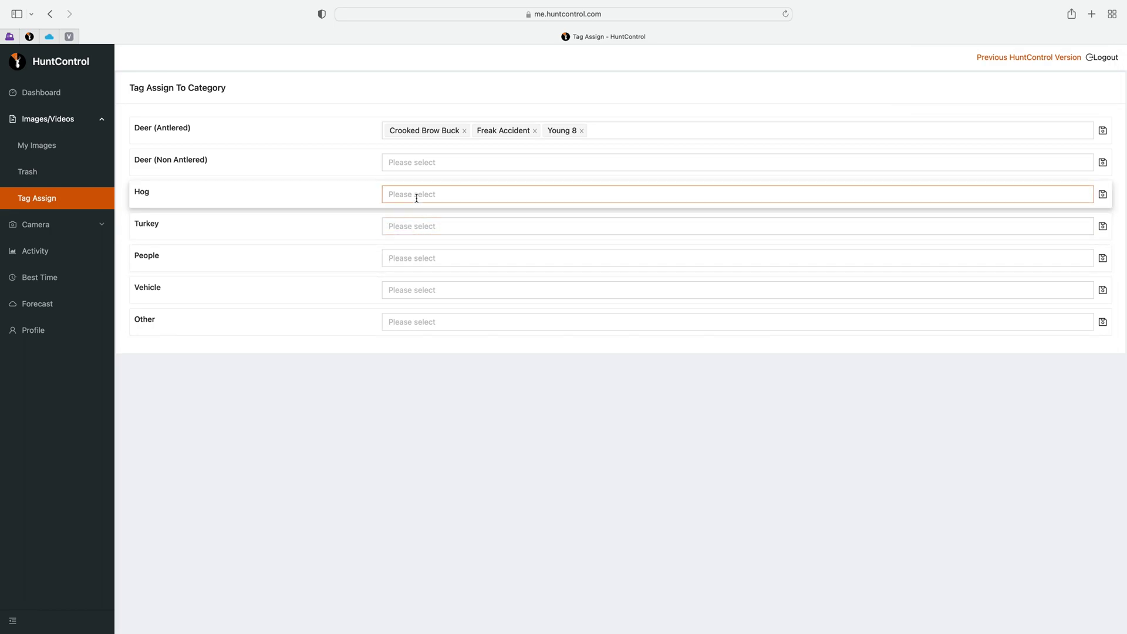
click(417, 198)
click(414, 215)
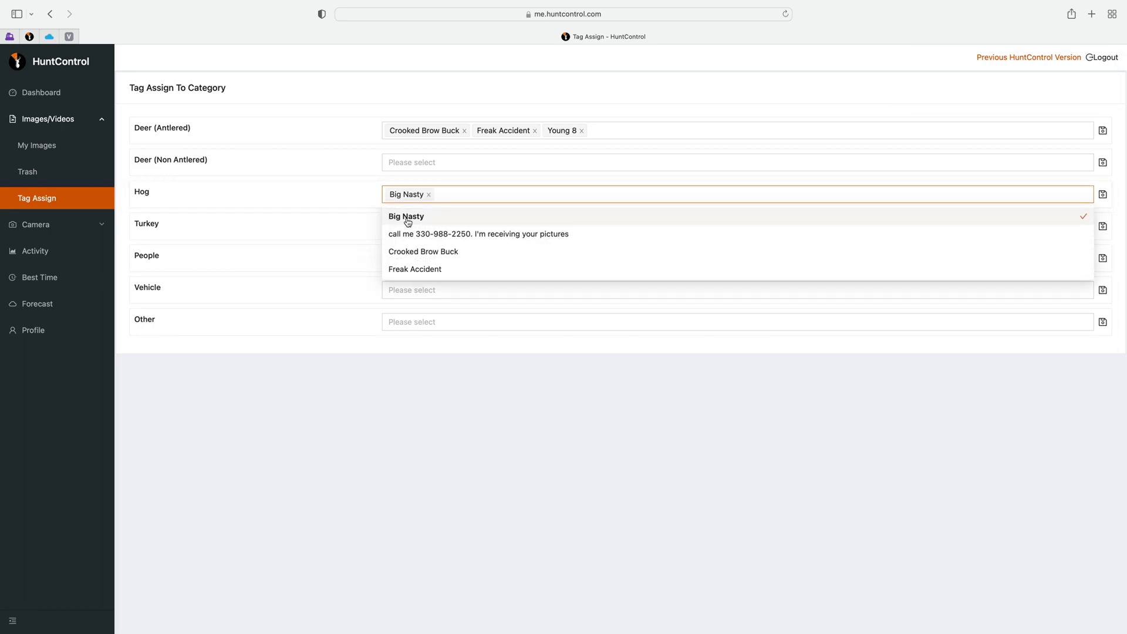
click(1102, 195)
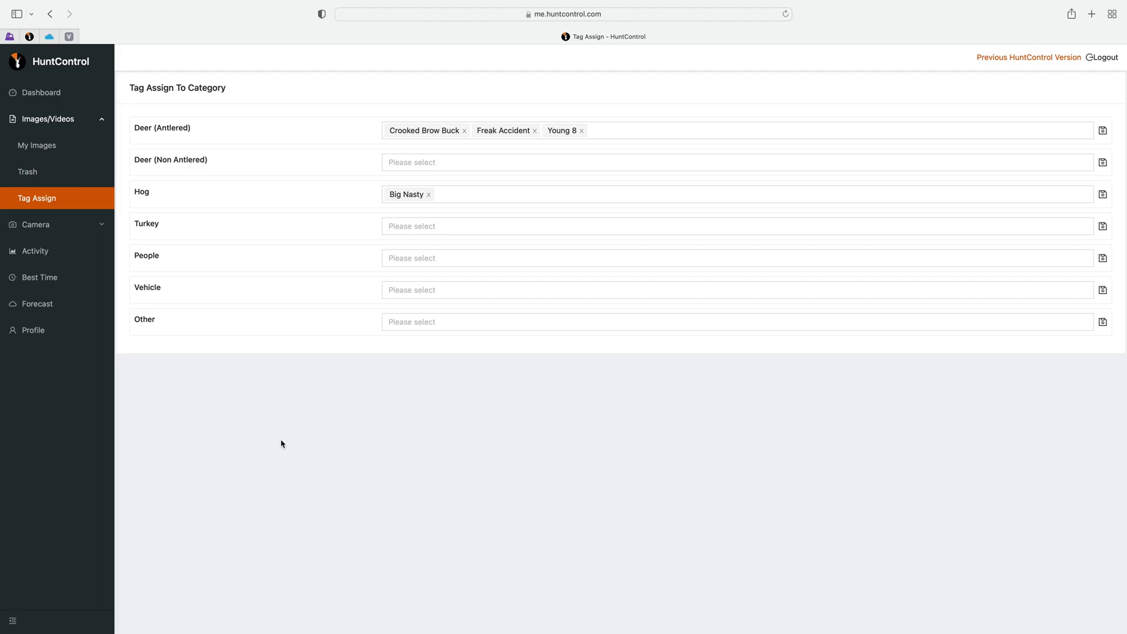
click(34, 253)
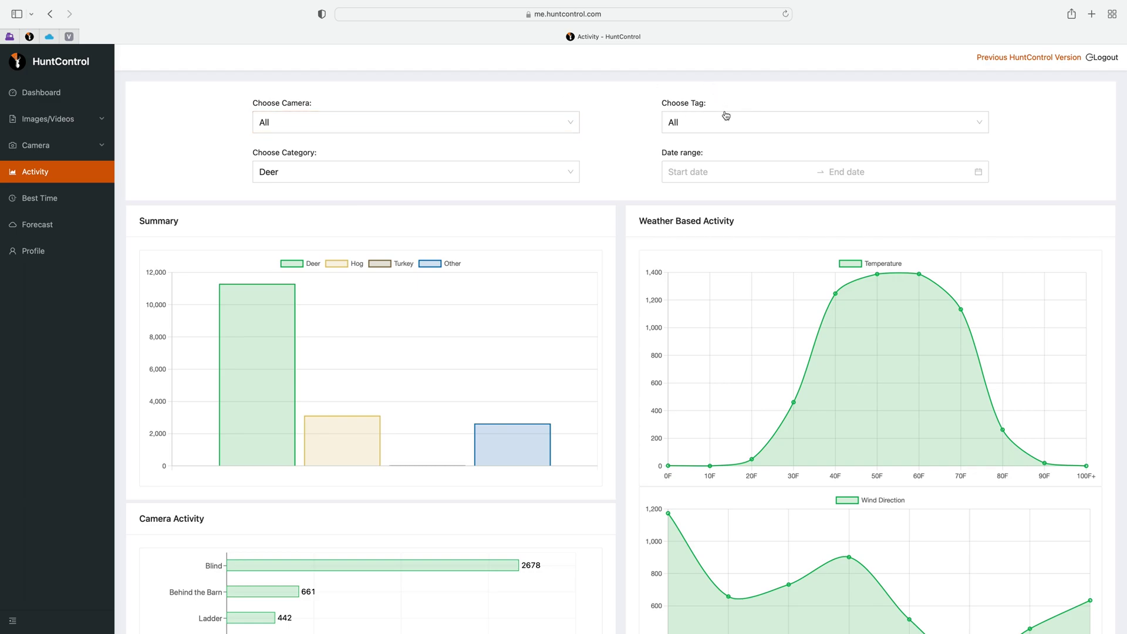
Step: Filter the Activity charts by the Freak Accident tag, showing Magnolia 318 and Cutover 28
click(695, 126)
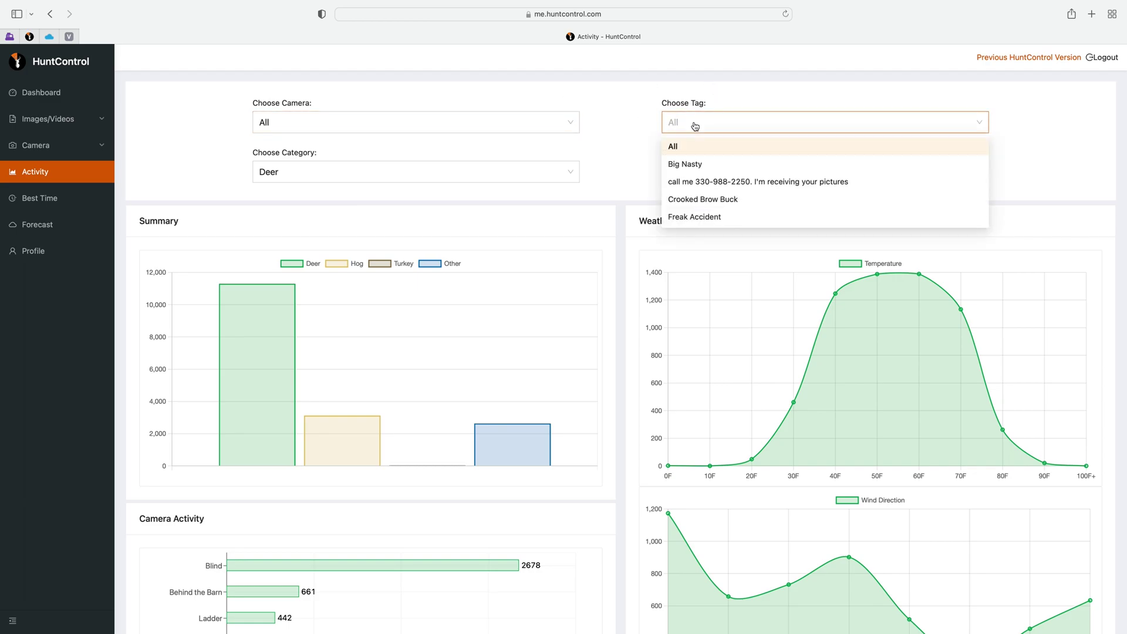
click(681, 217)
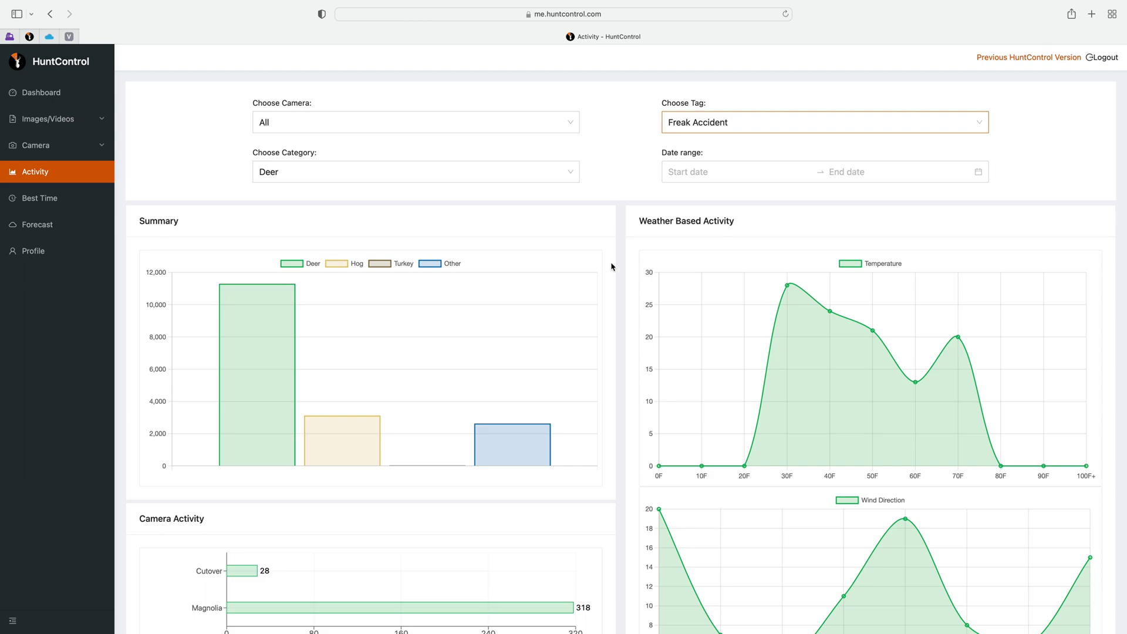
scroll(619, 247, down, 2)
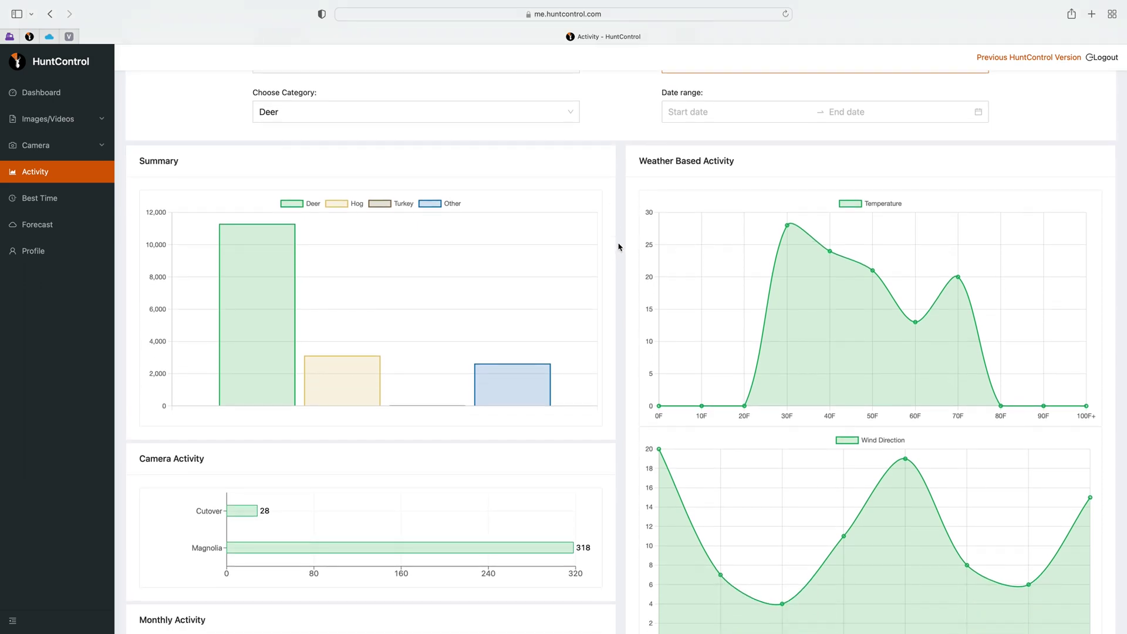
scroll(619, 247, up, 2)
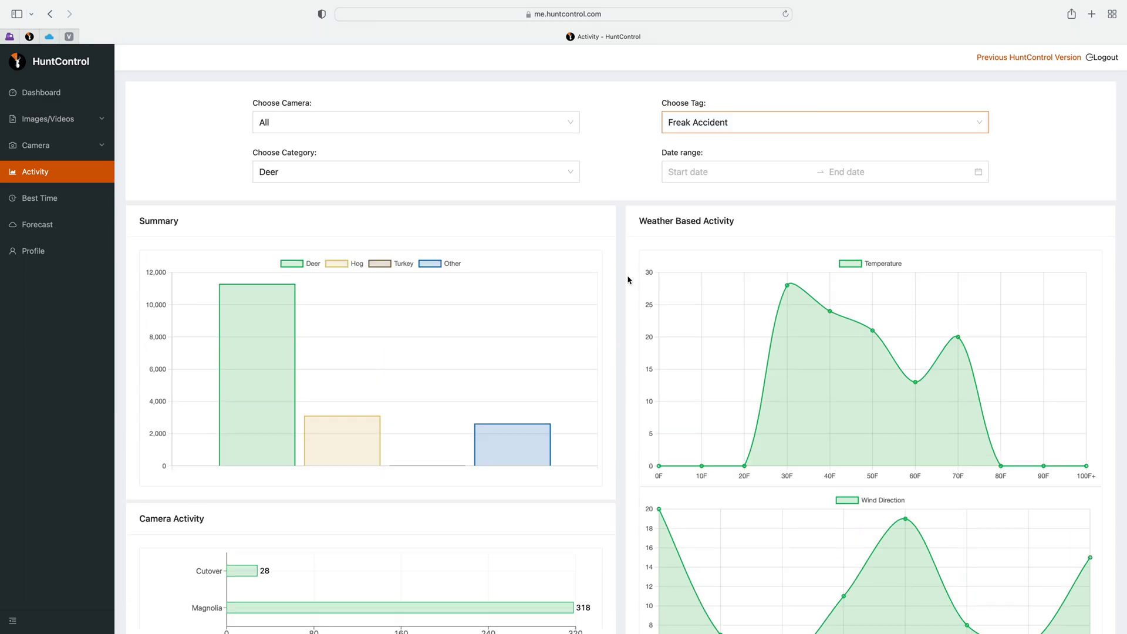
scroll(608, 288, down, 1)
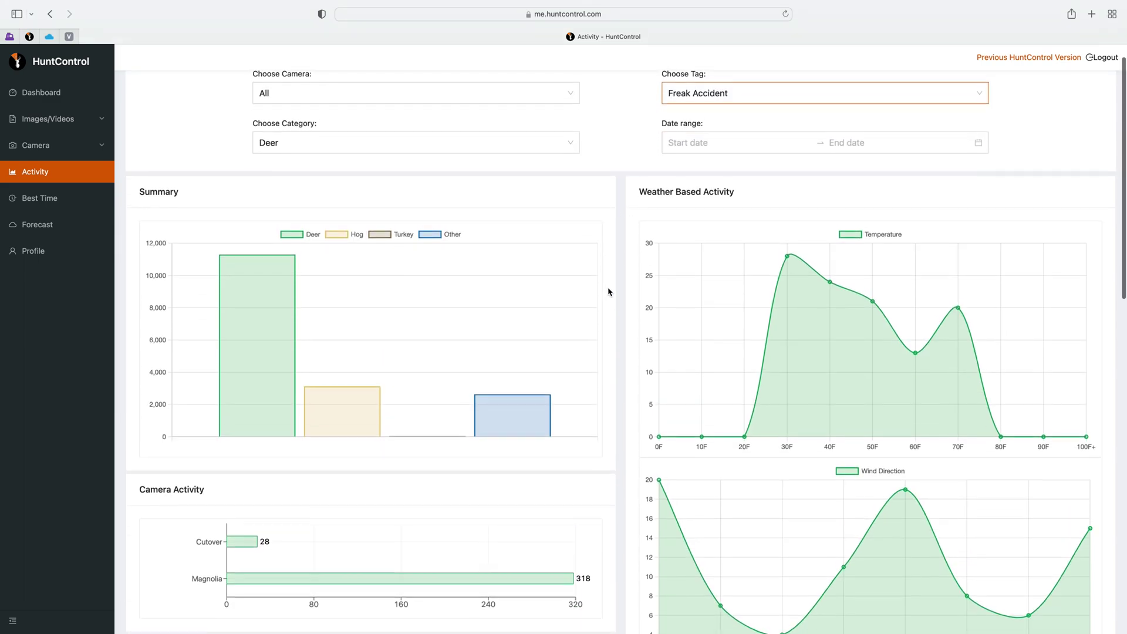
scroll(608, 292, down, 1)
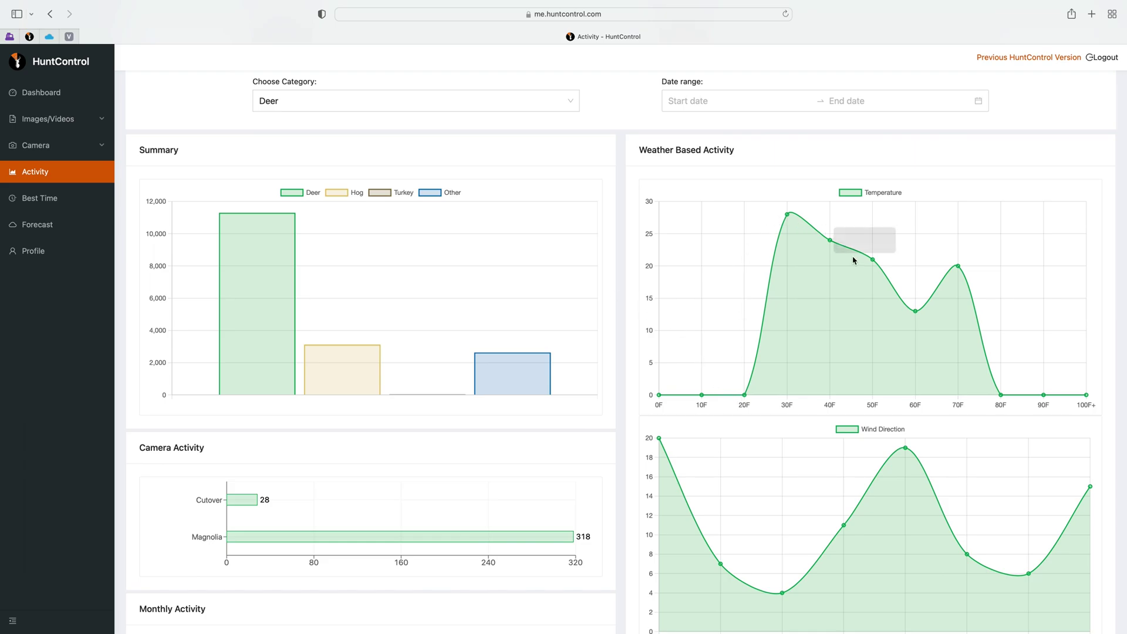
scroll(938, 374, down, 5)
scroll(937, 374, down, 1)
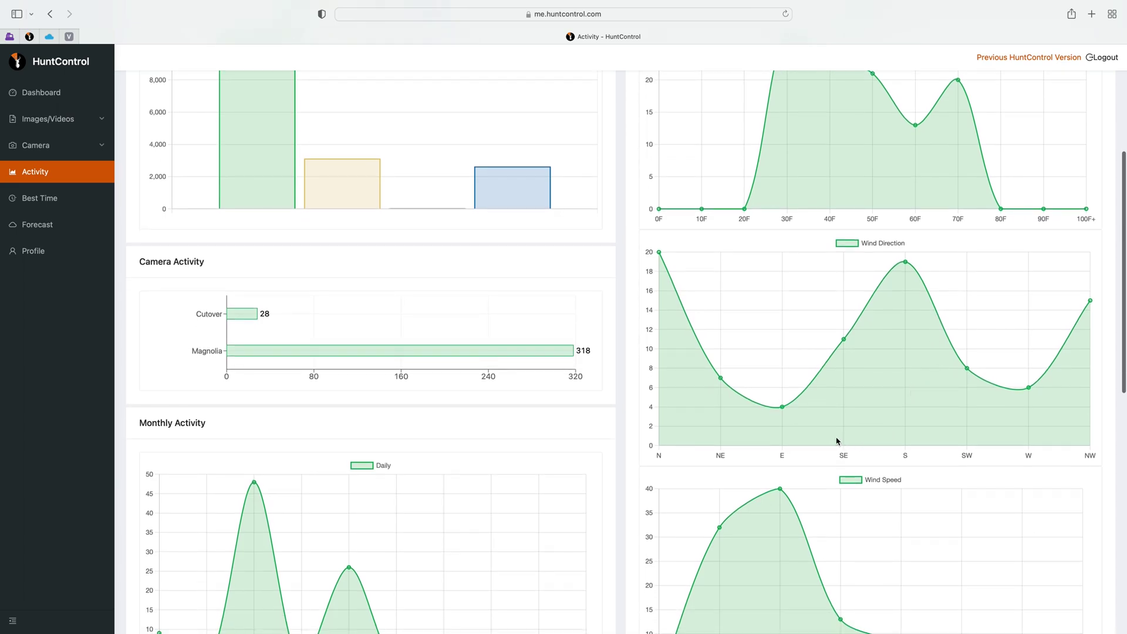
mouse_move(661, 254)
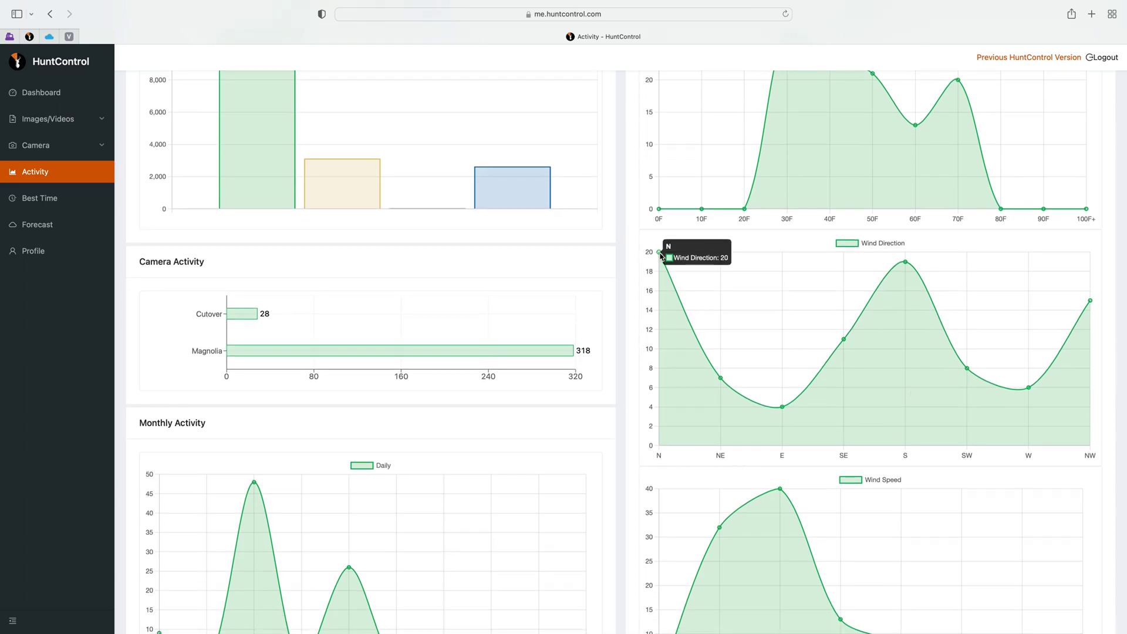
mouse_move(893, 267)
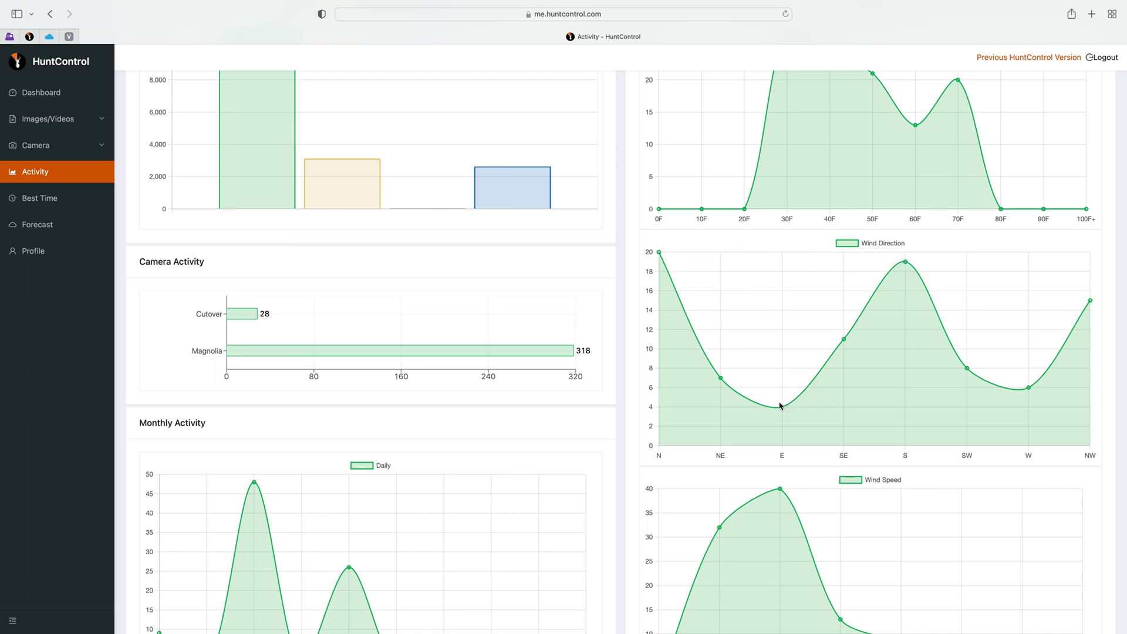
mouse_move(1030, 392)
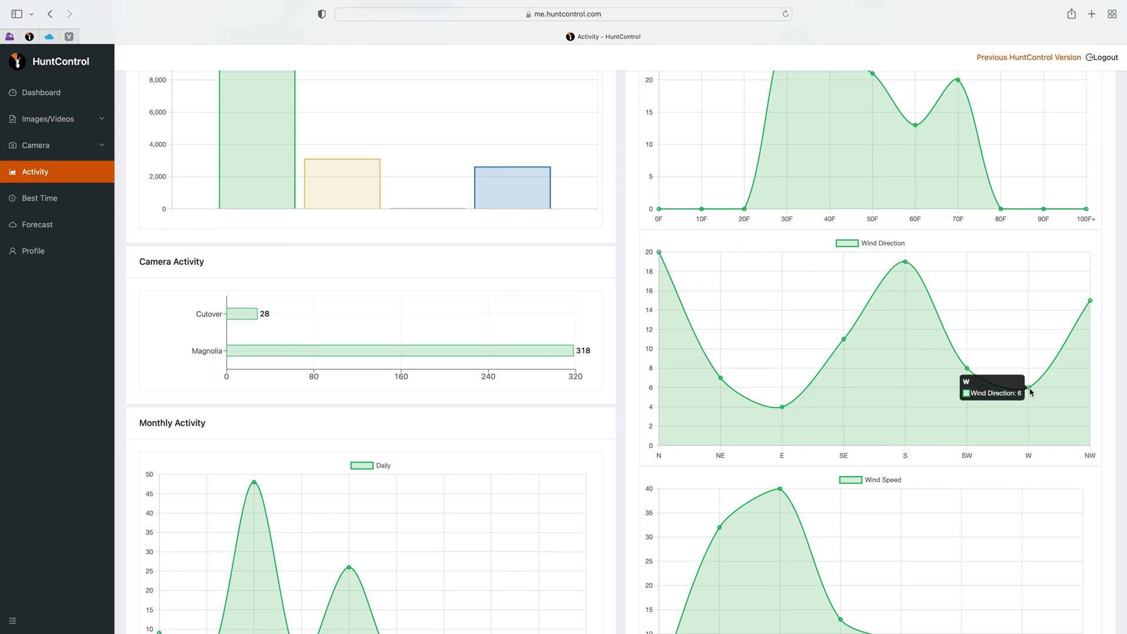
mouse_move(486, 300)
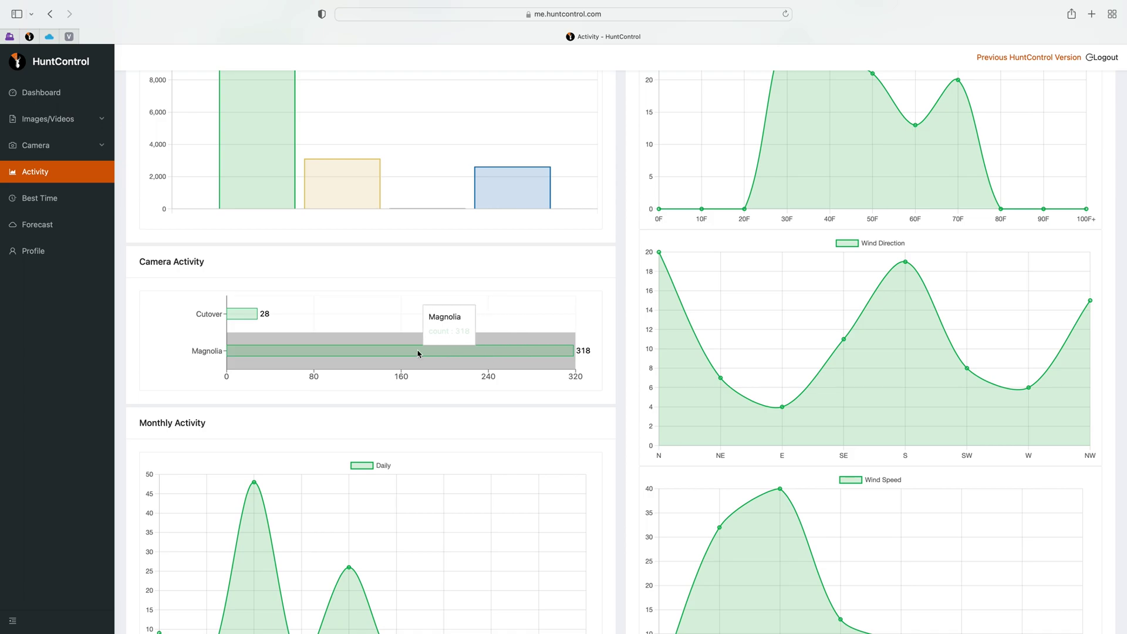
mouse_move(257, 317)
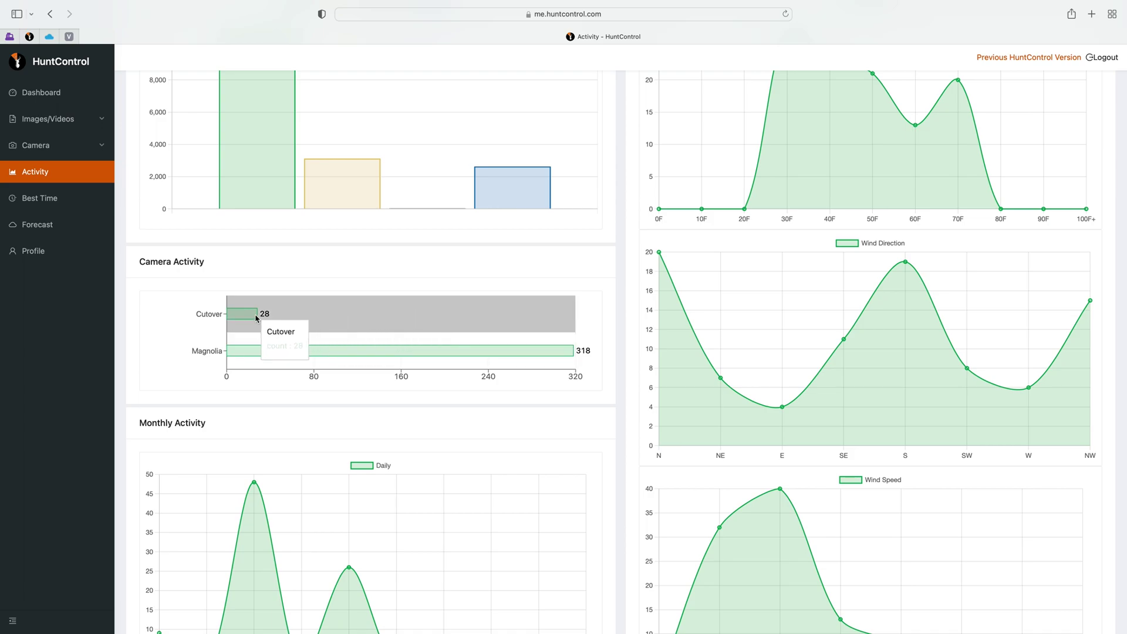
scroll(474, 331, down, 10)
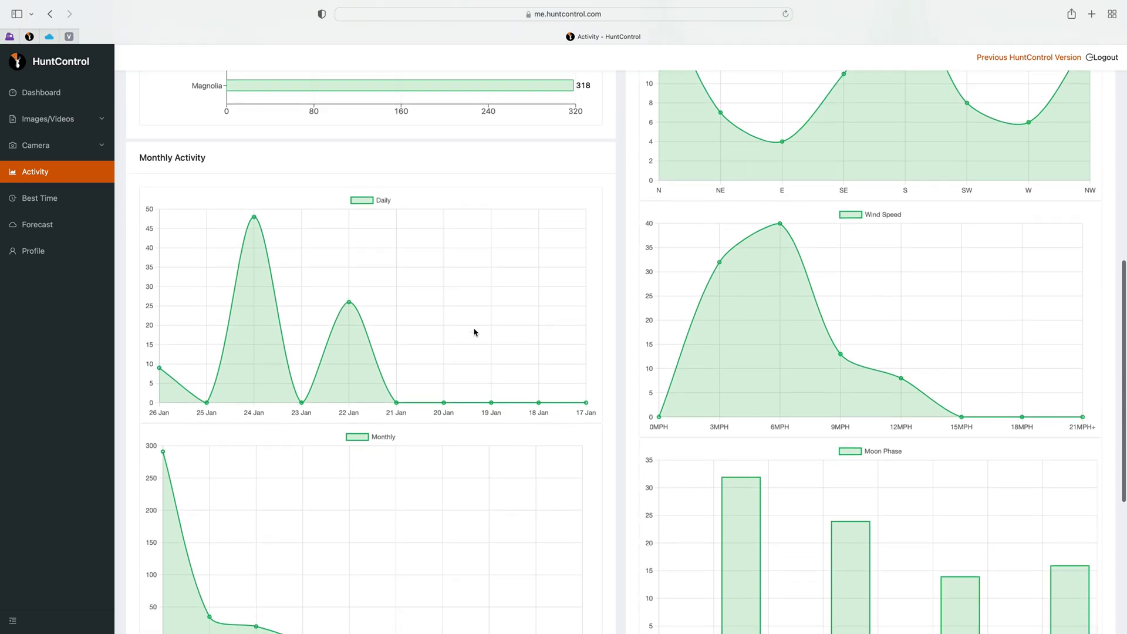
scroll(474, 331, down, 1)
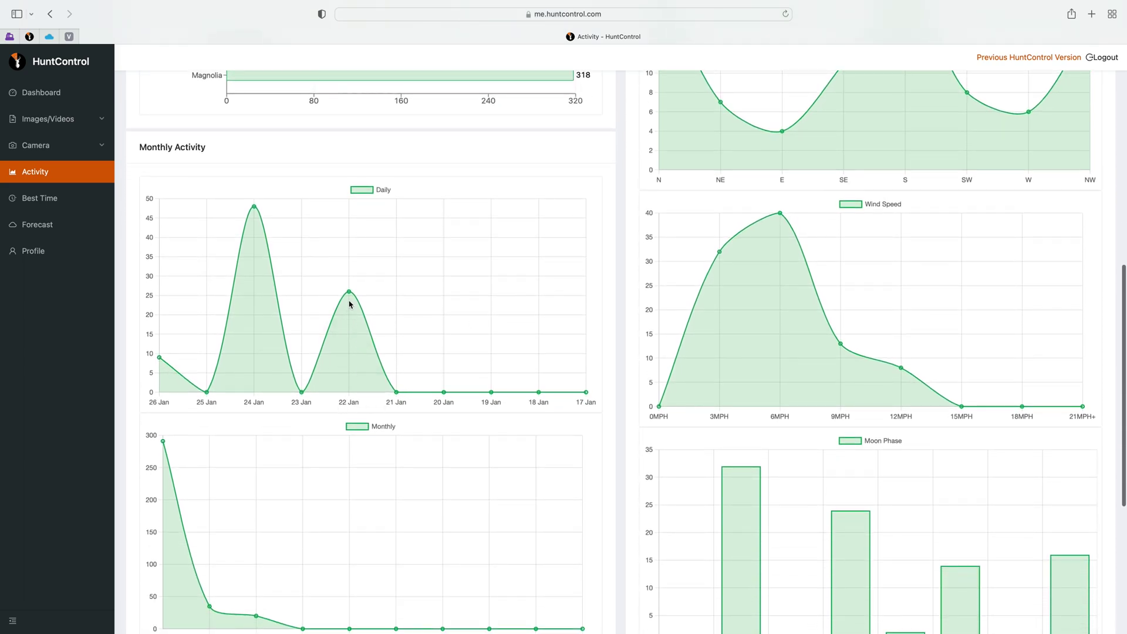
mouse_move(350, 296)
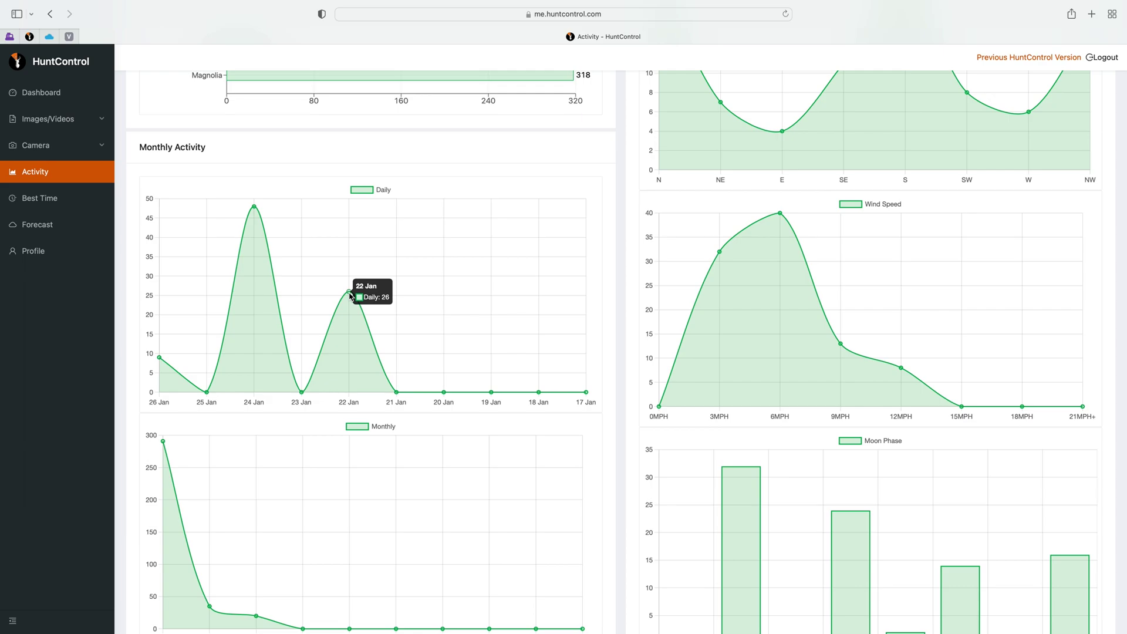
mouse_move(256, 211)
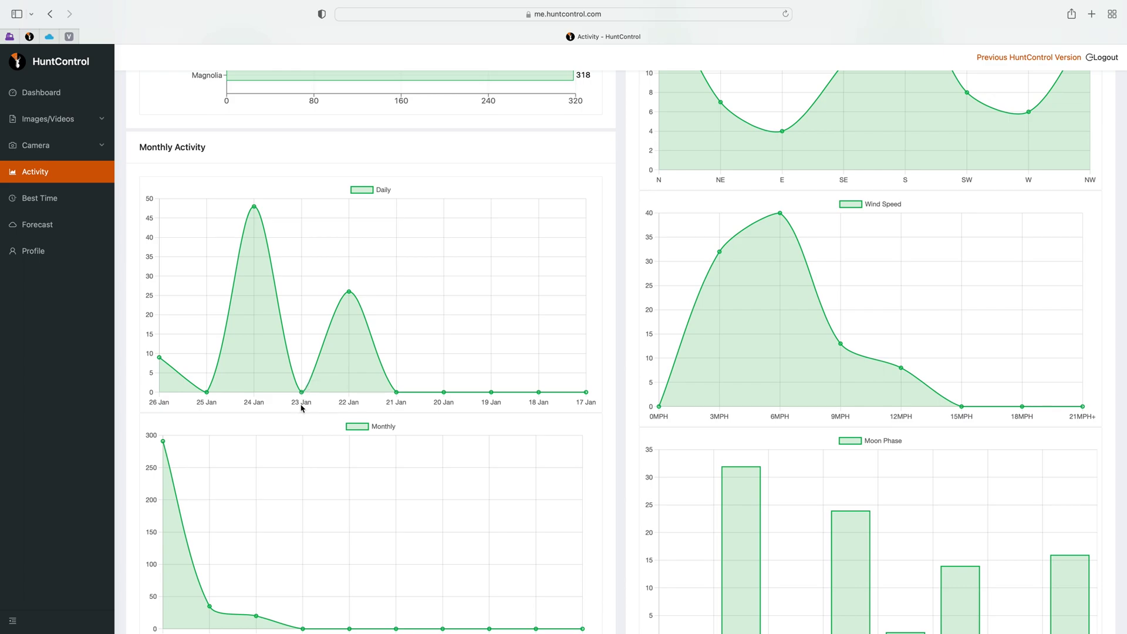
scroll(302, 411, down, 3)
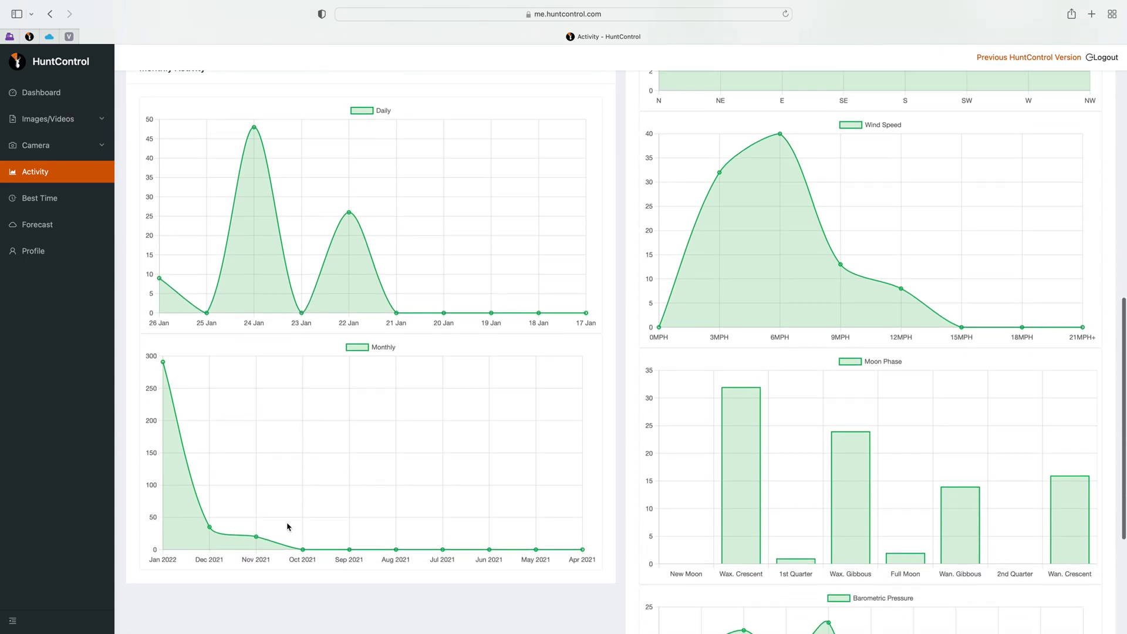
mouse_move(258, 539)
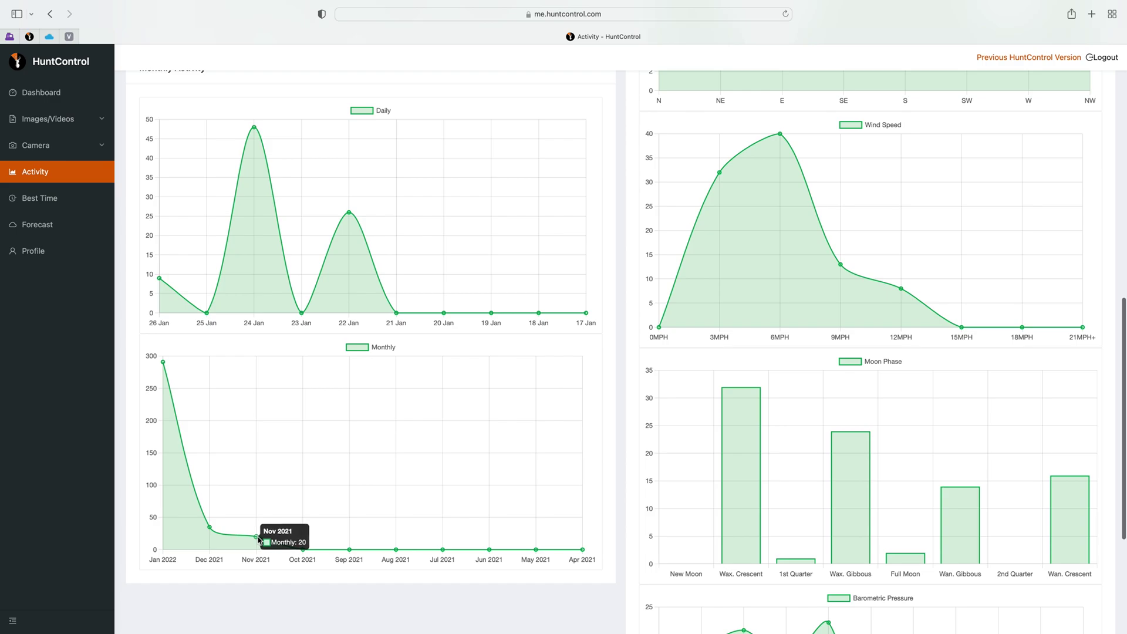
mouse_move(211, 529)
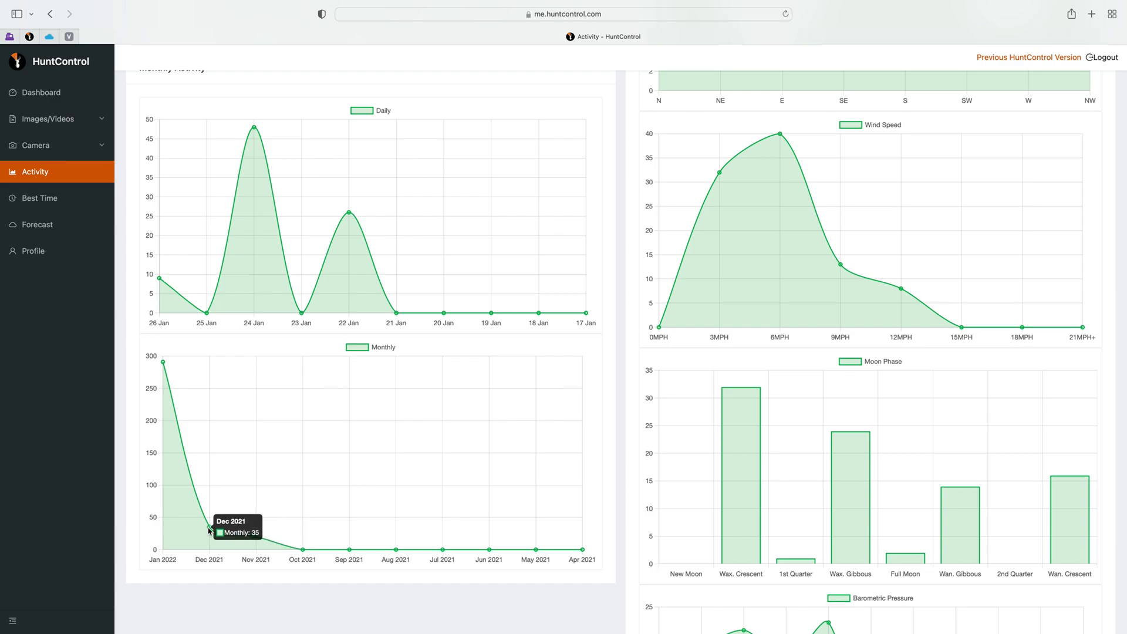
mouse_move(165, 365)
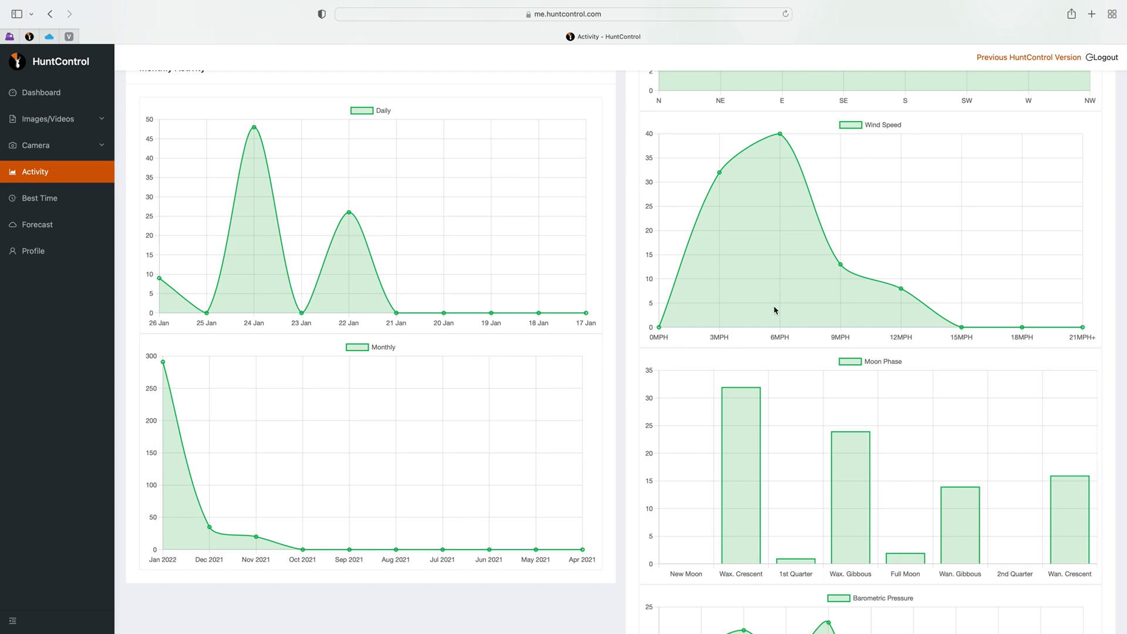
mouse_move(781, 137)
mouse_move(842, 267)
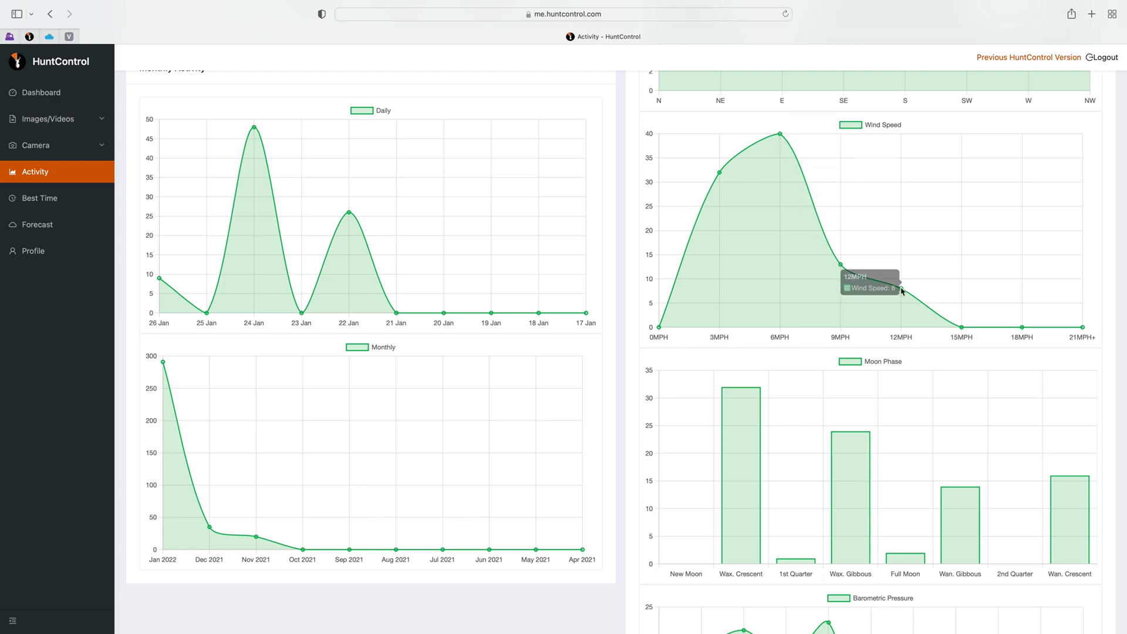
scroll(928, 324, down, 5)
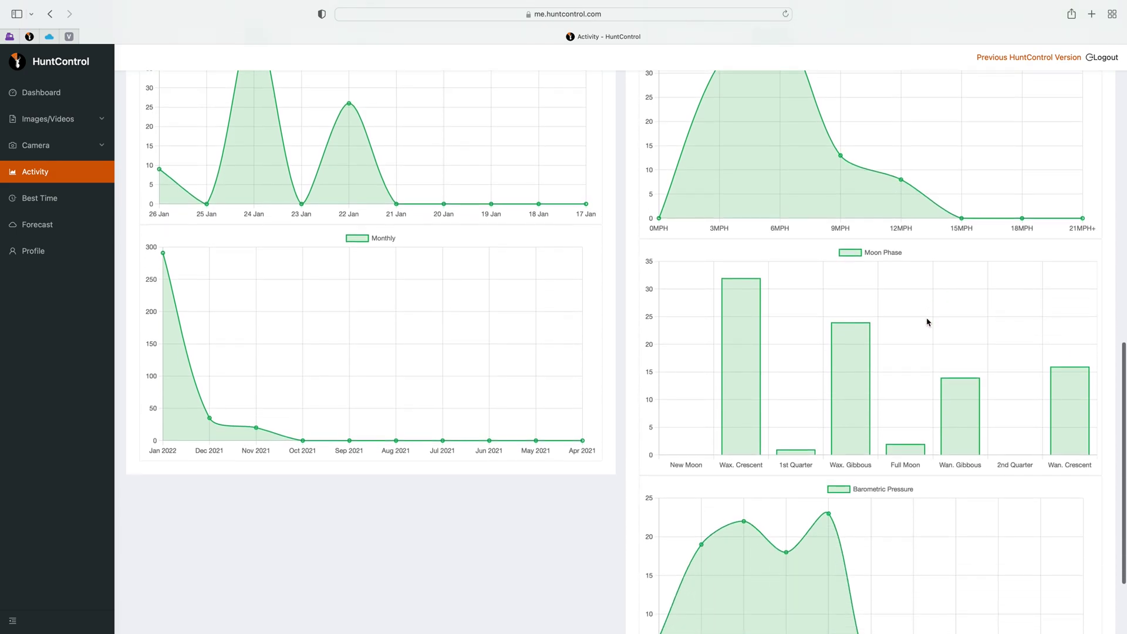
mouse_move(908, 391)
scroll(908, 393, down, 1)
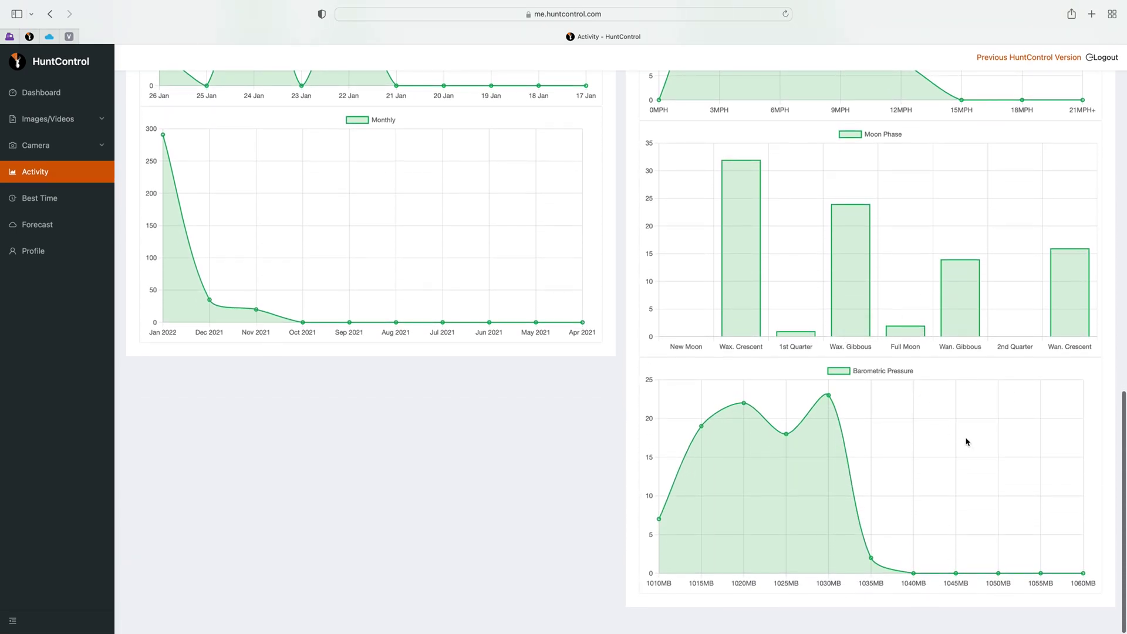
scroll(624, 153, up, 15)
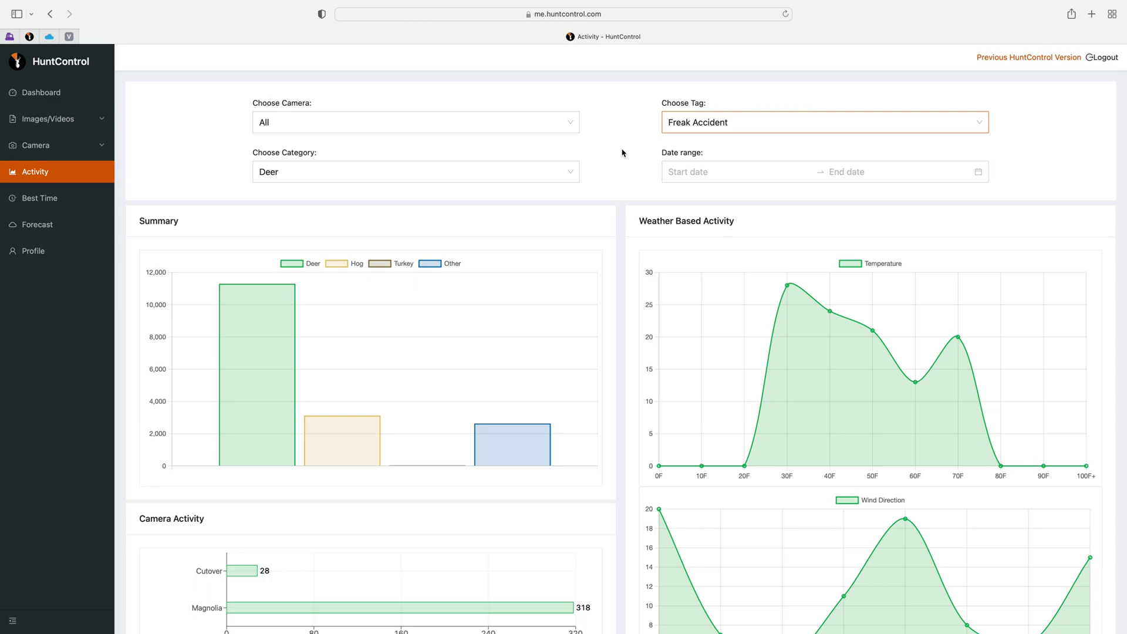
Step: Set the Activity category filter to Hog and the tag filter to Big Nasty
click(565, 172)
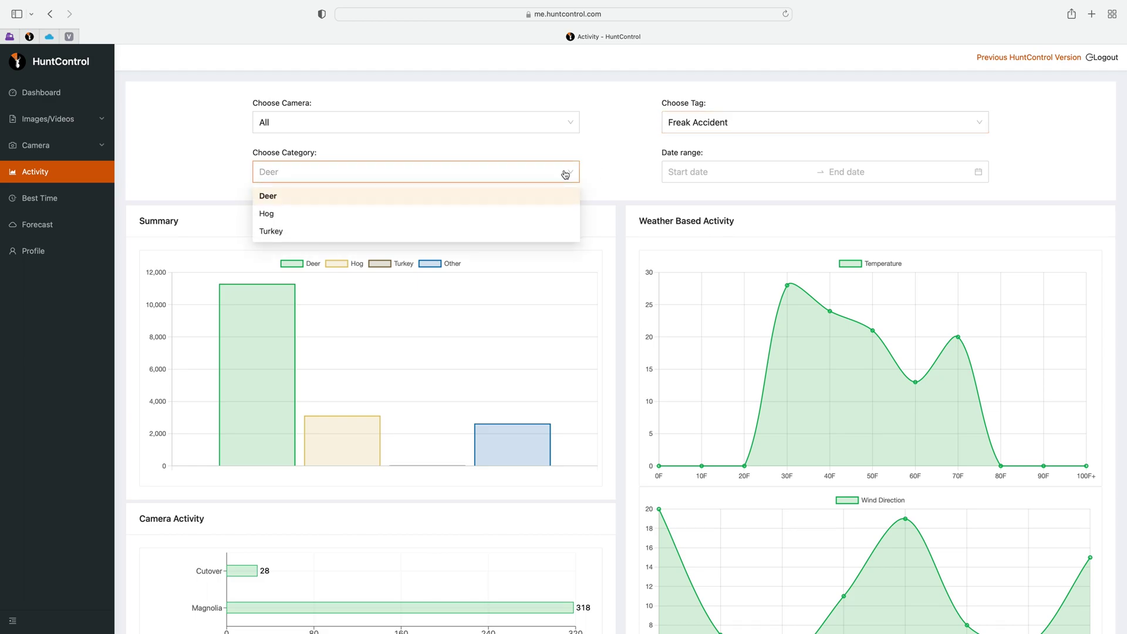
click(338, 216)
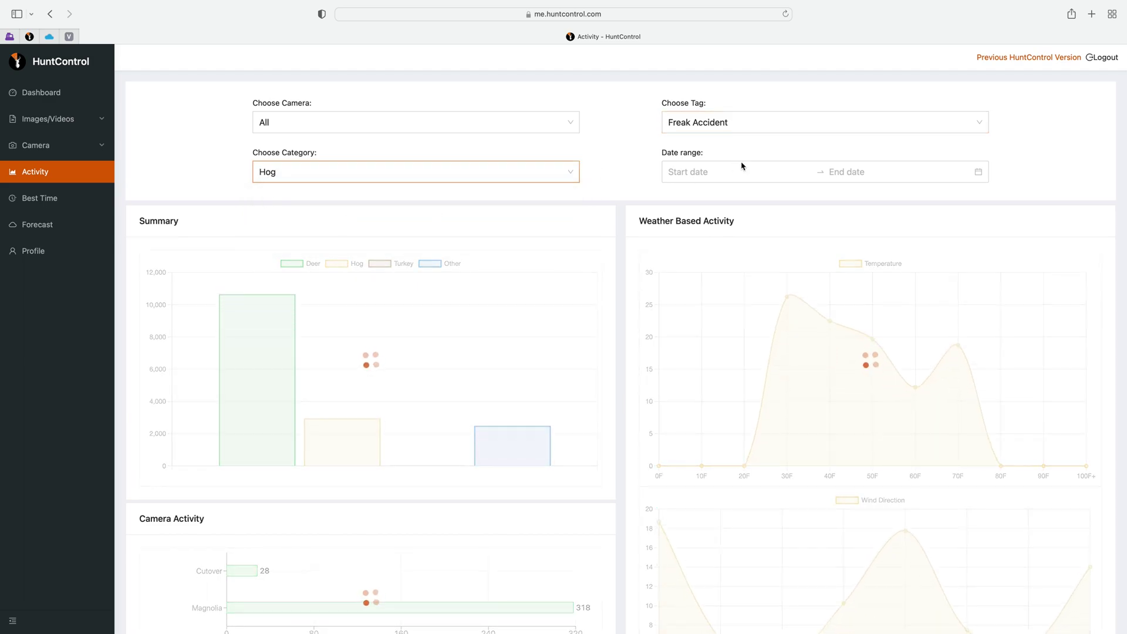
click(713, 129)
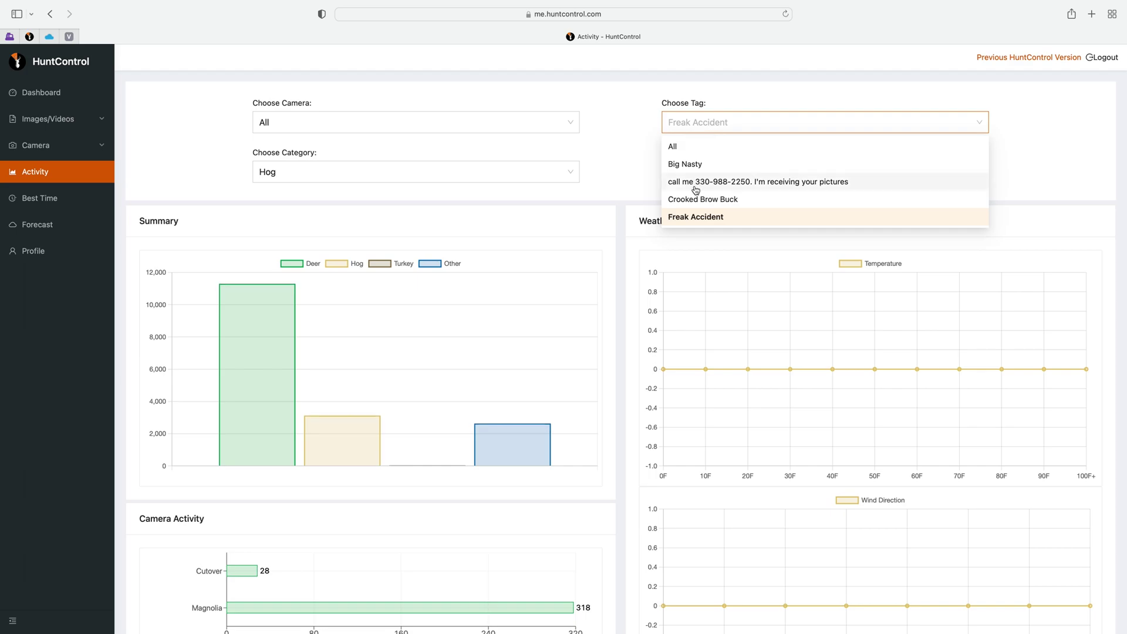
click(692, 162)
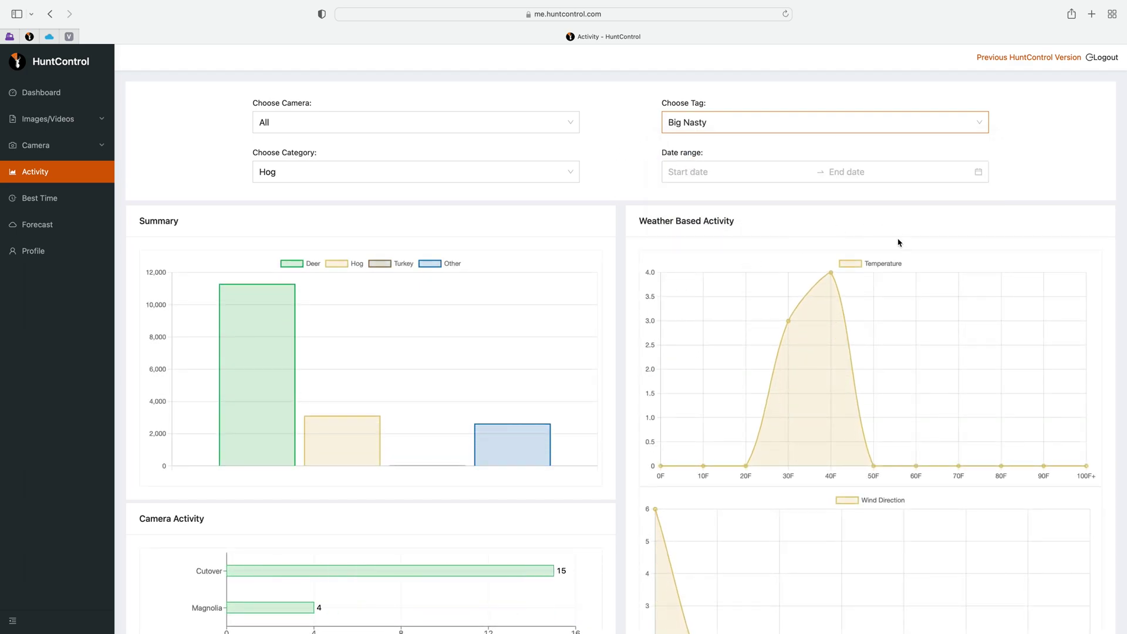
scroll(918, 491, down, 5)
scroll(918, 489, up, 5)
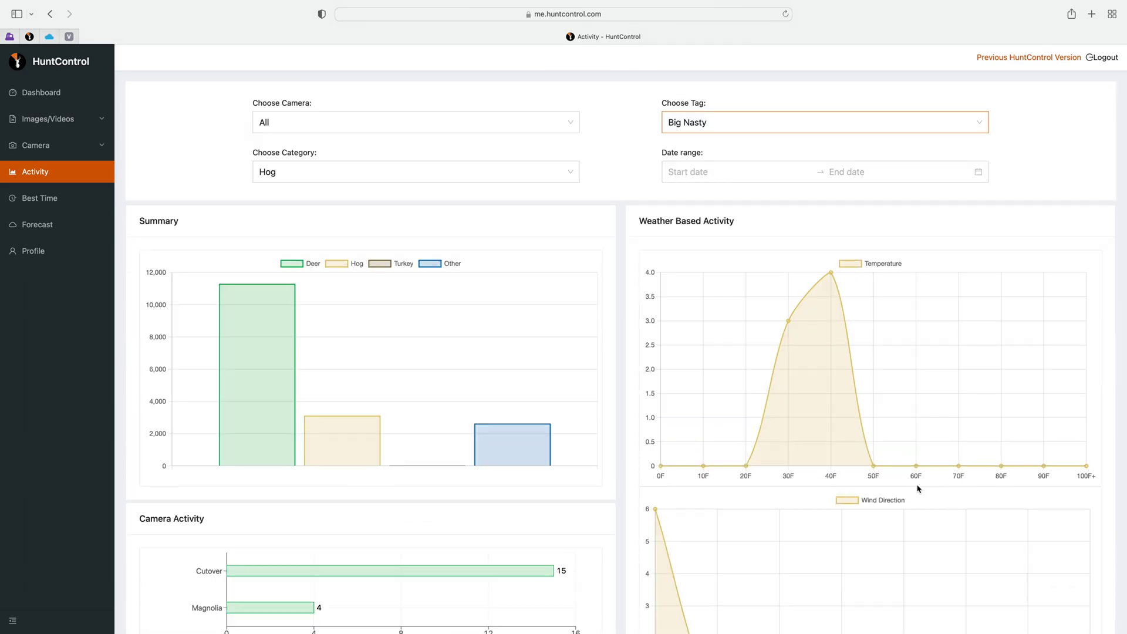